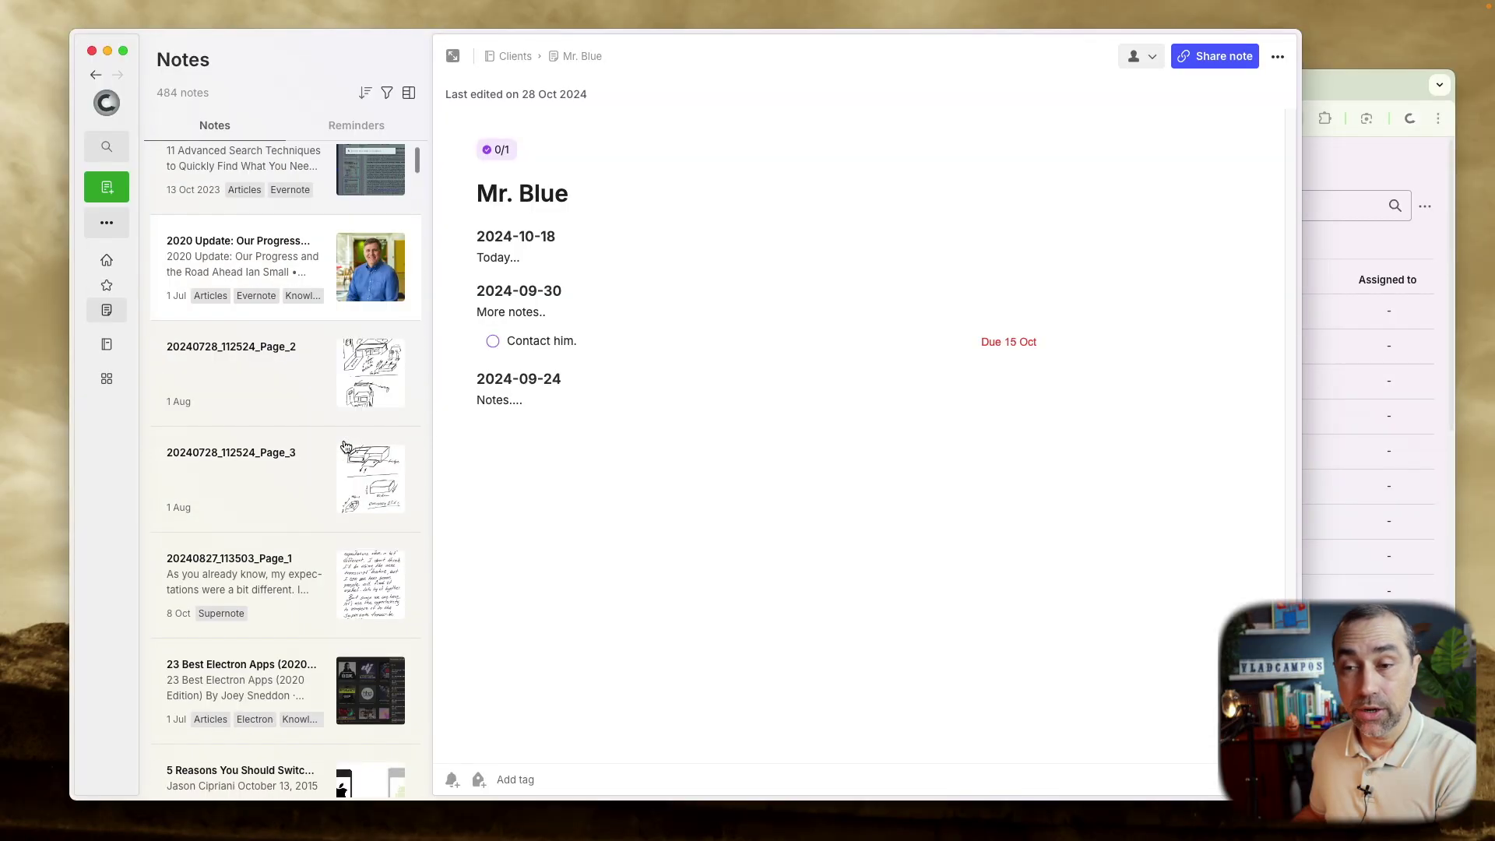
Step: Bring the Chrome window with the Evernote Tasks list forward and scroll through its 30 tasks
scroll(346, 446, "down", 5)
scroll(348, 445, "up", 5)
scroll(349, 445, "down", 1)
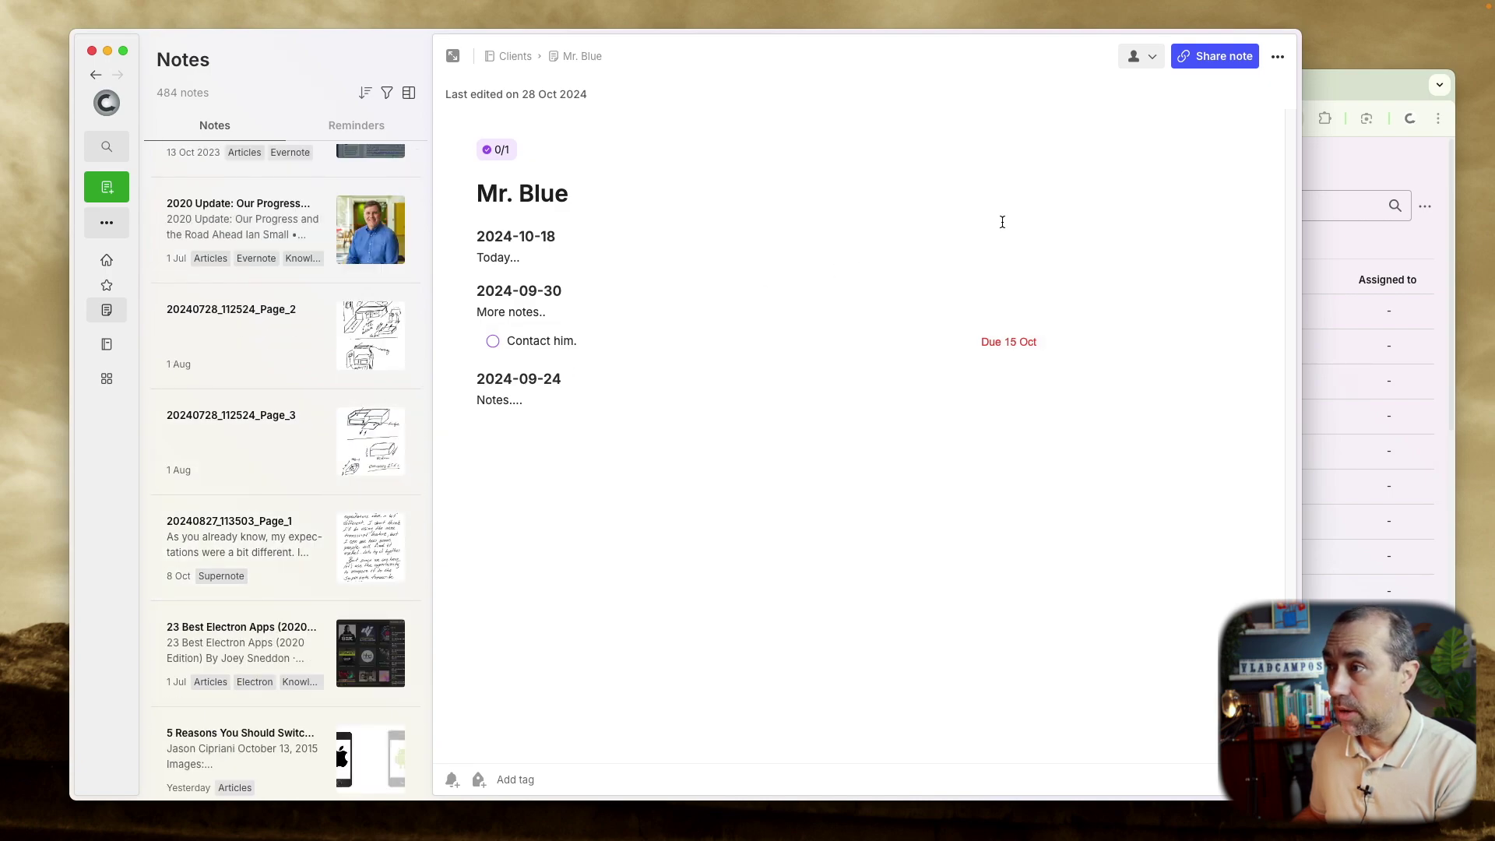
left_click(1367, 95)
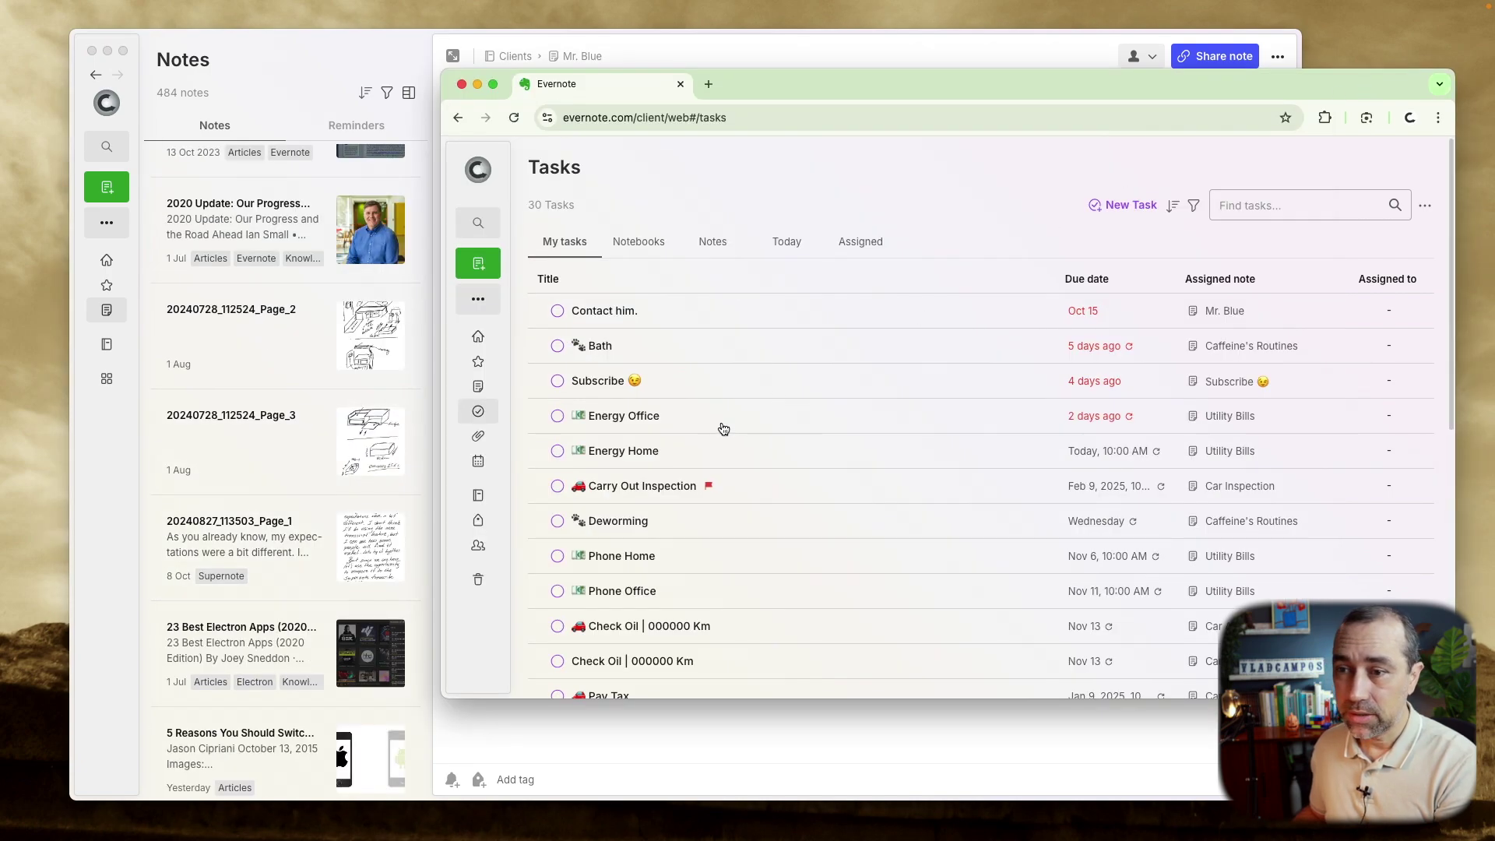
scroll(719, 431, "down", 4)
scroll(717, 432, "up", 1)
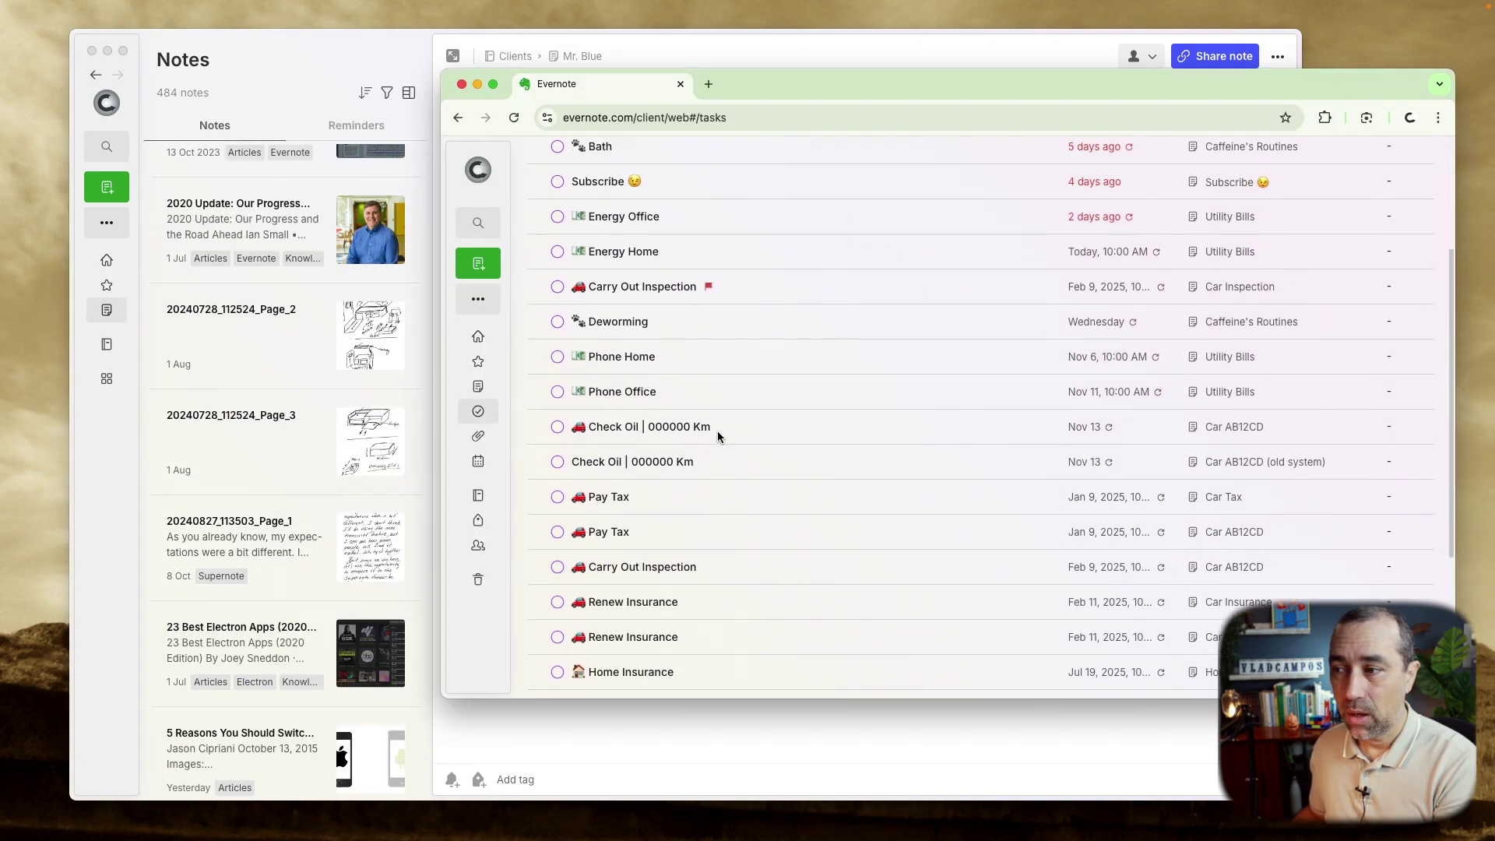
scroll(718, 432, "down", 4)
scroll(718, 431, "up", 7)
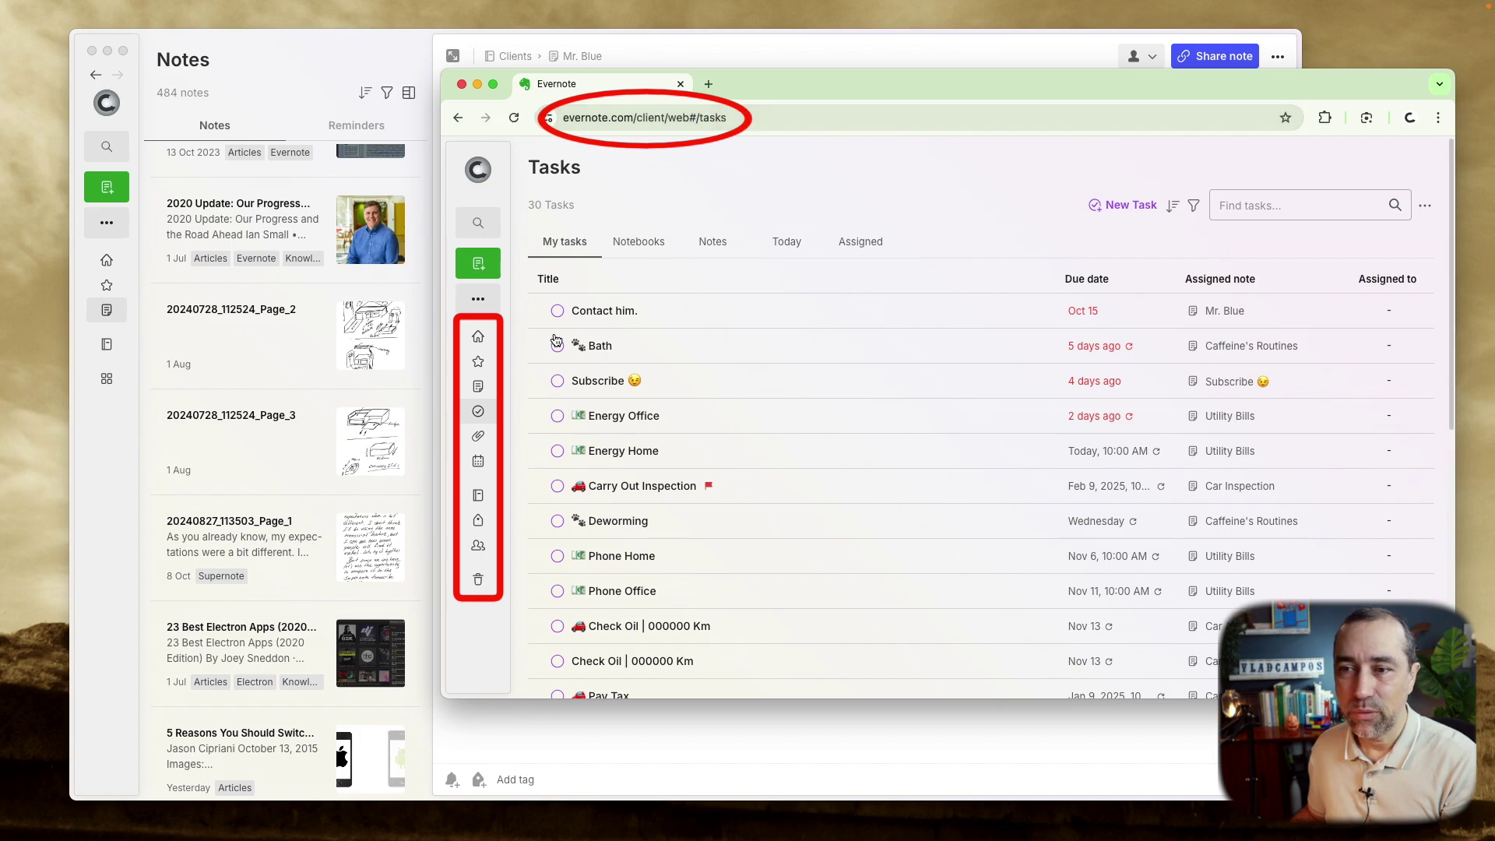
left_click(478, 335)
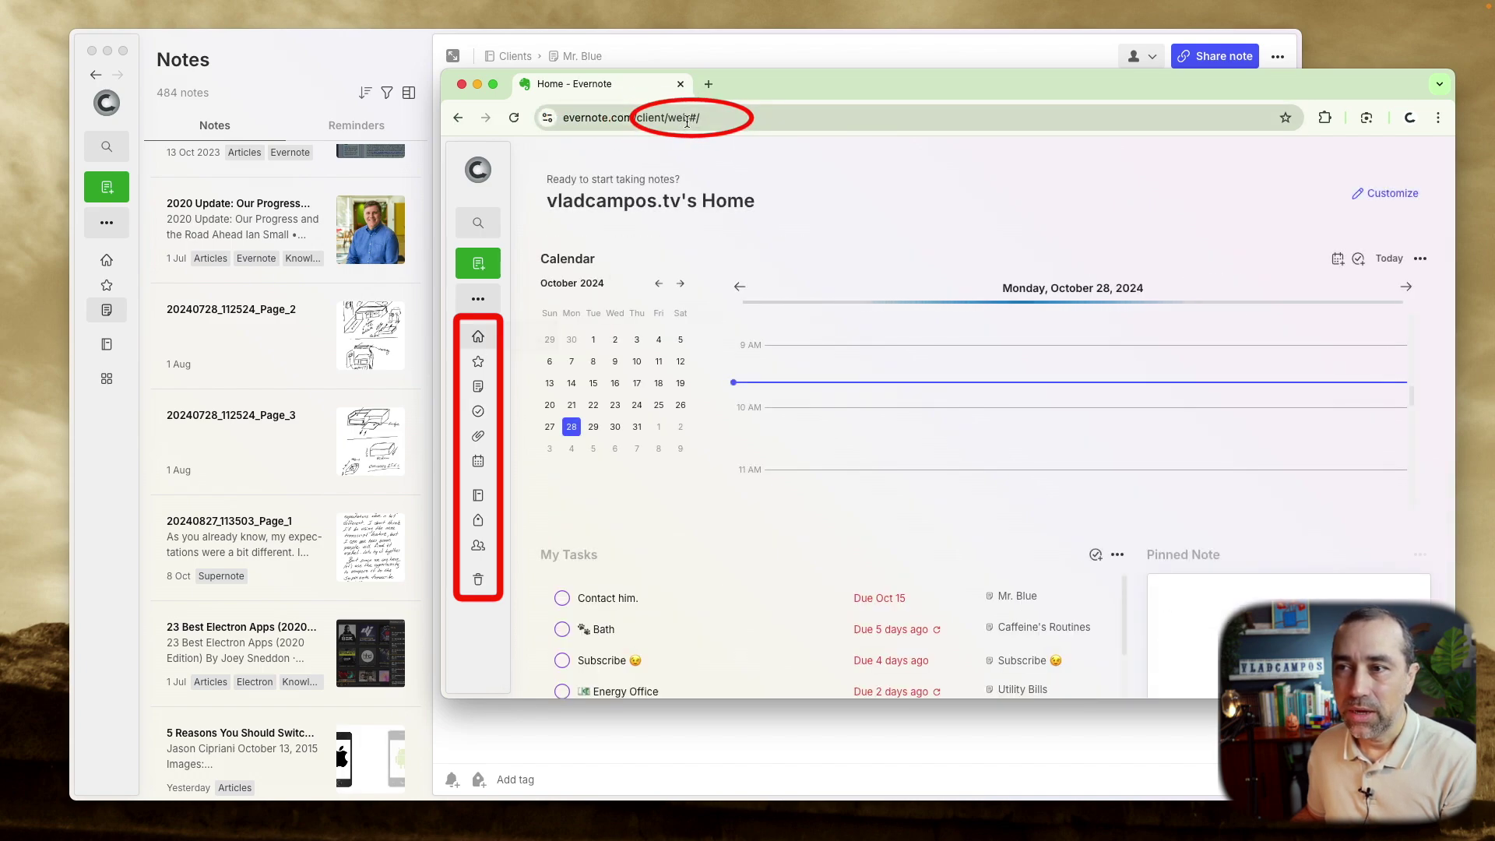
left_click(478, 386)
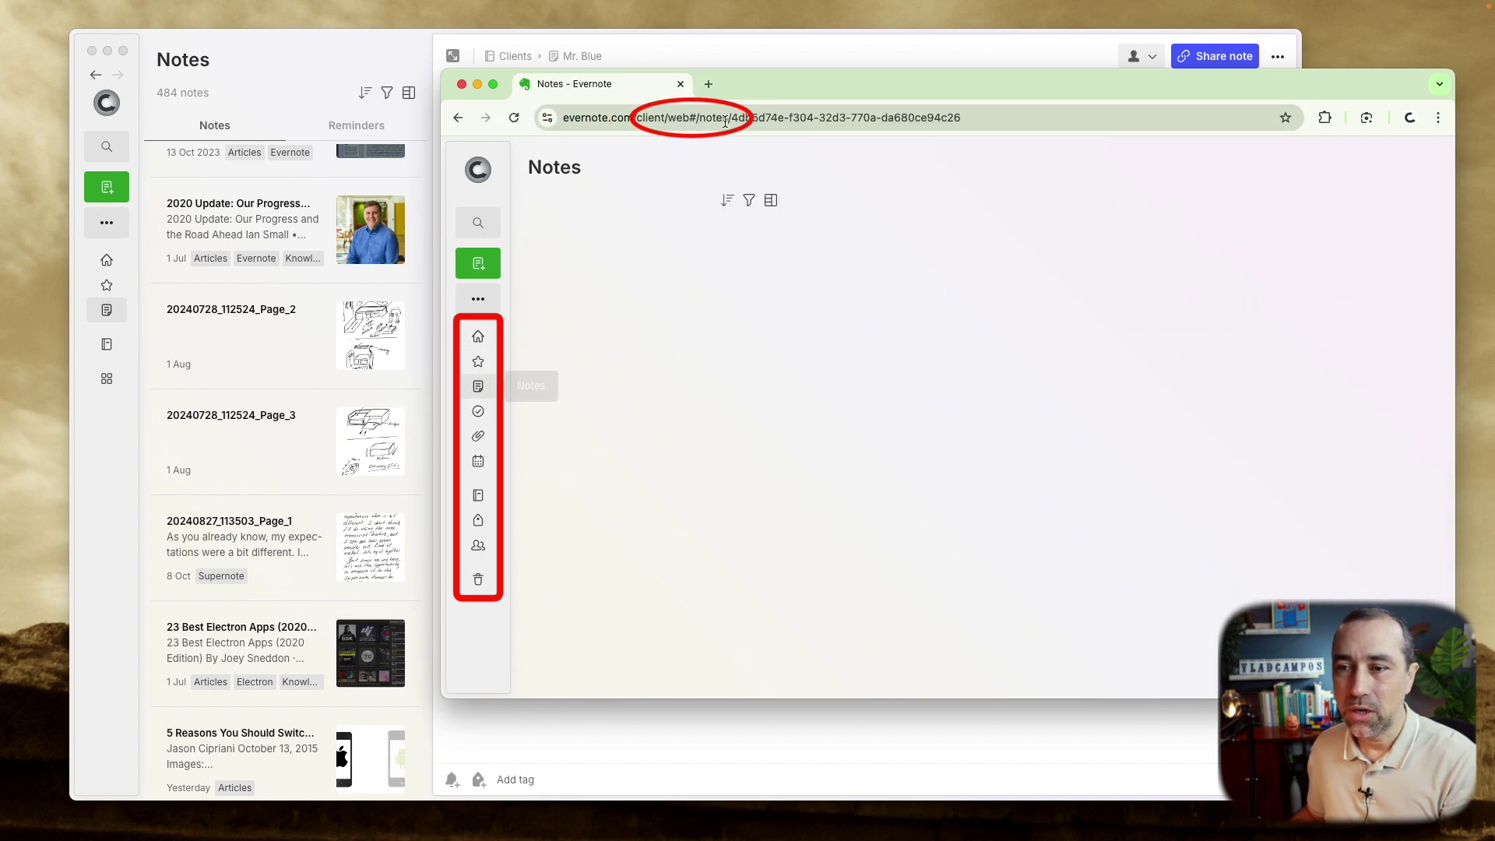
left_click(479, 498)
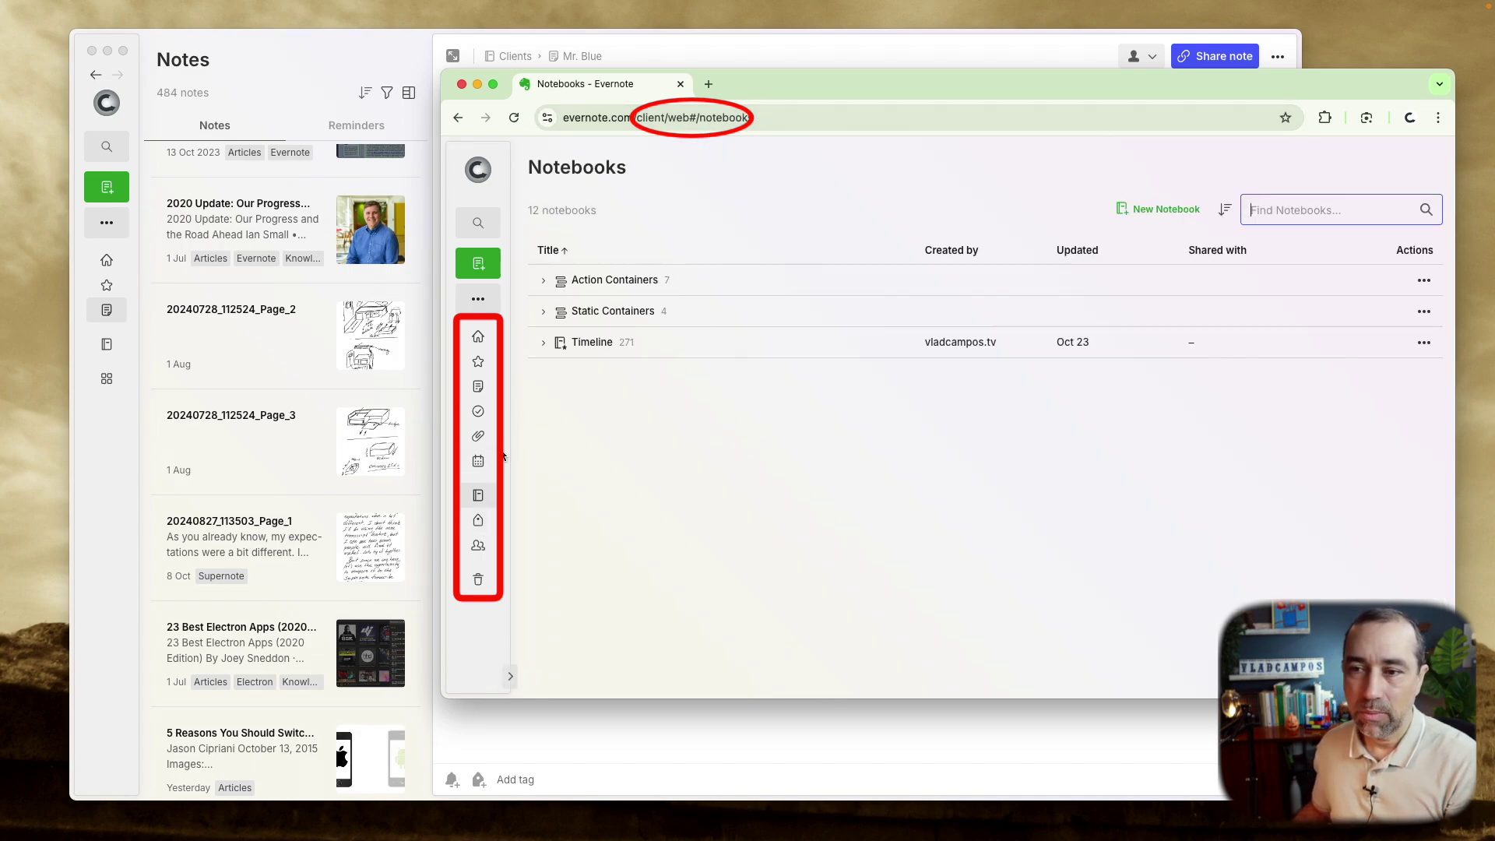
left_click(479, 411)
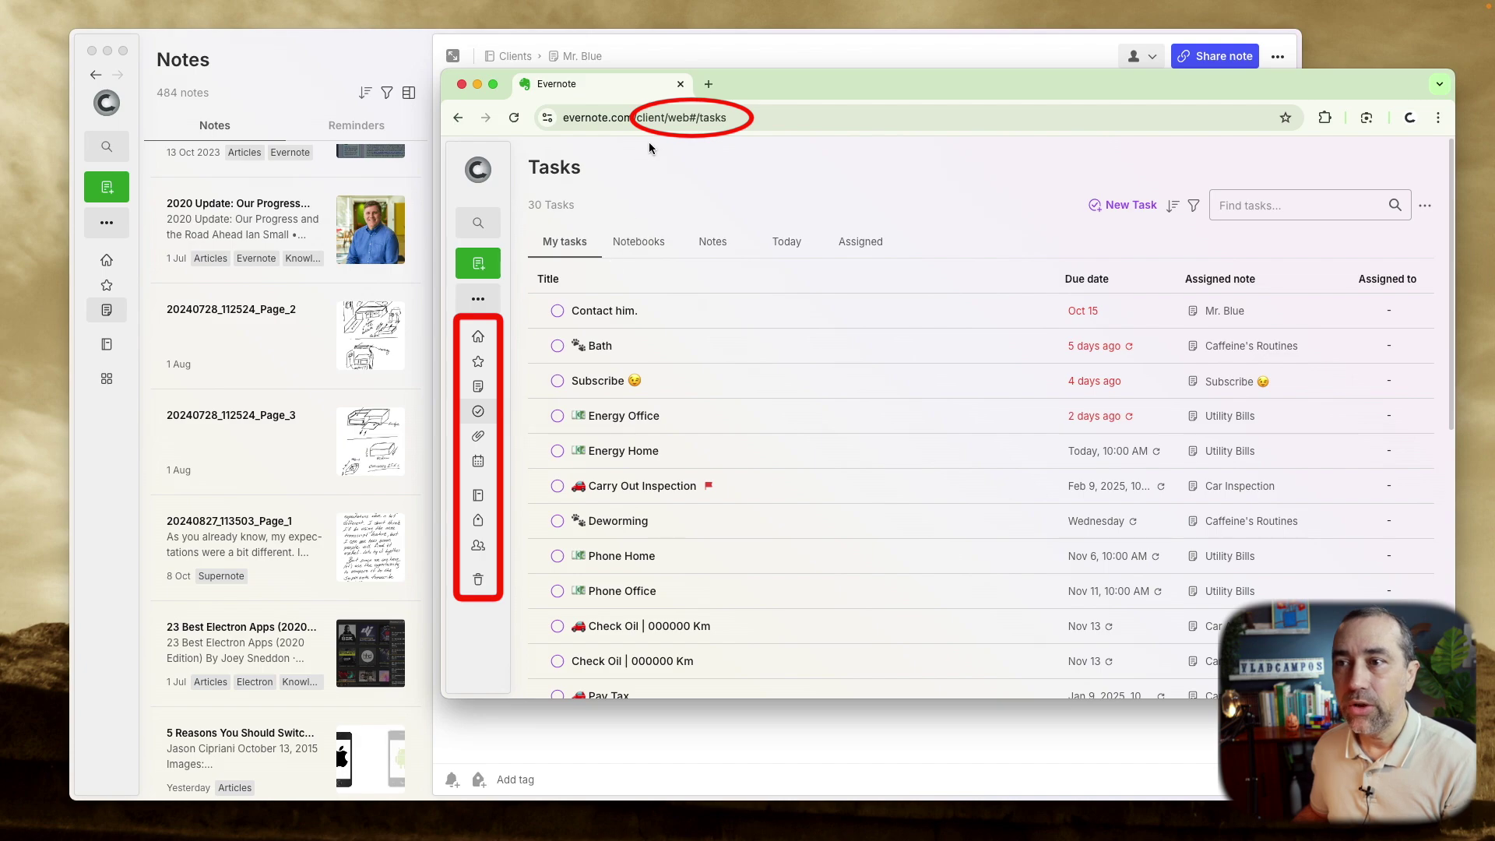
left_click(664, 118)
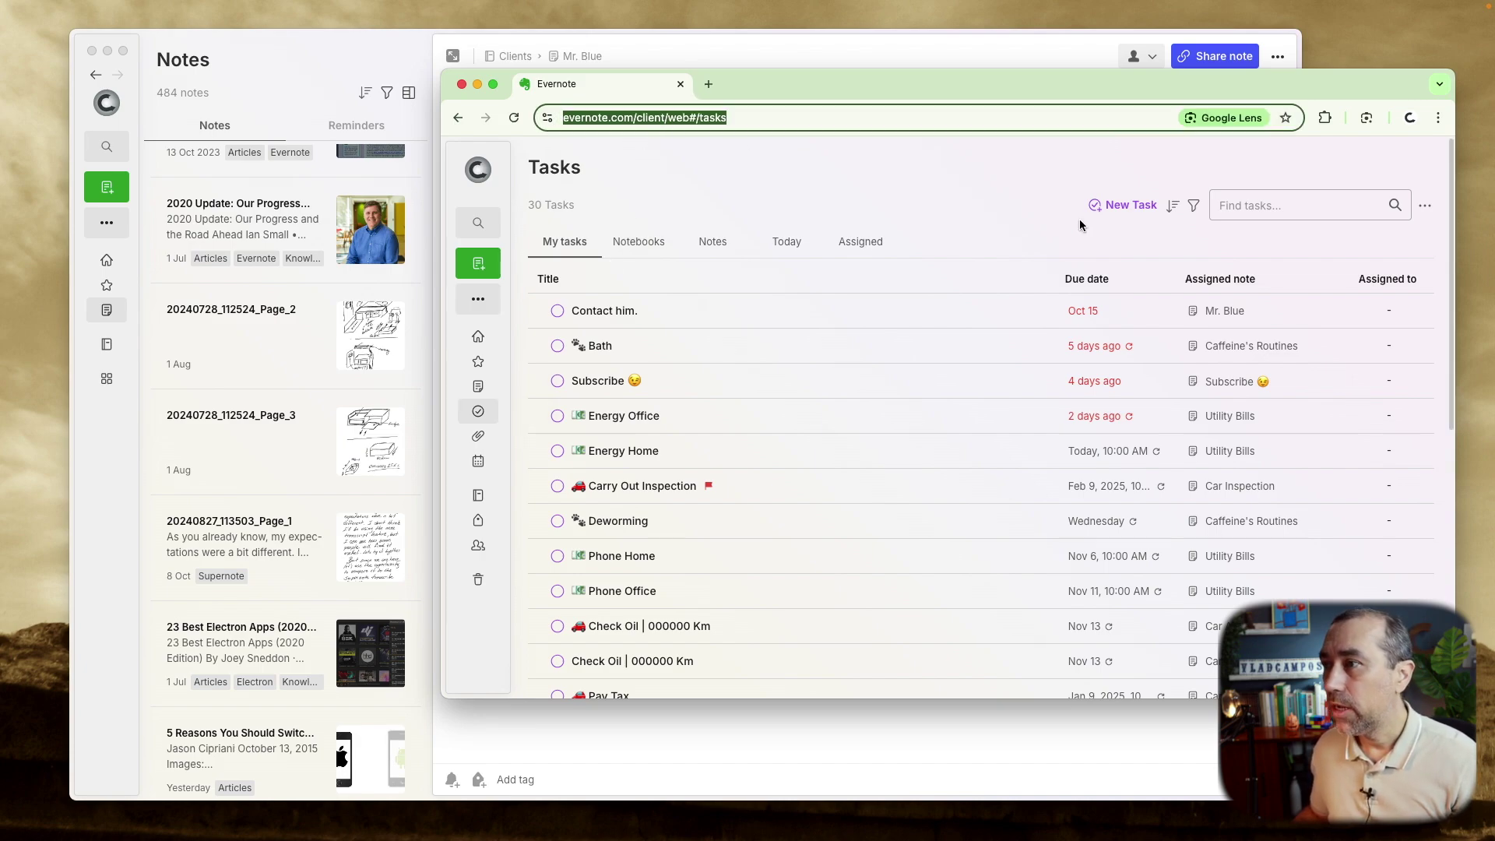
left_click(1438, 118)
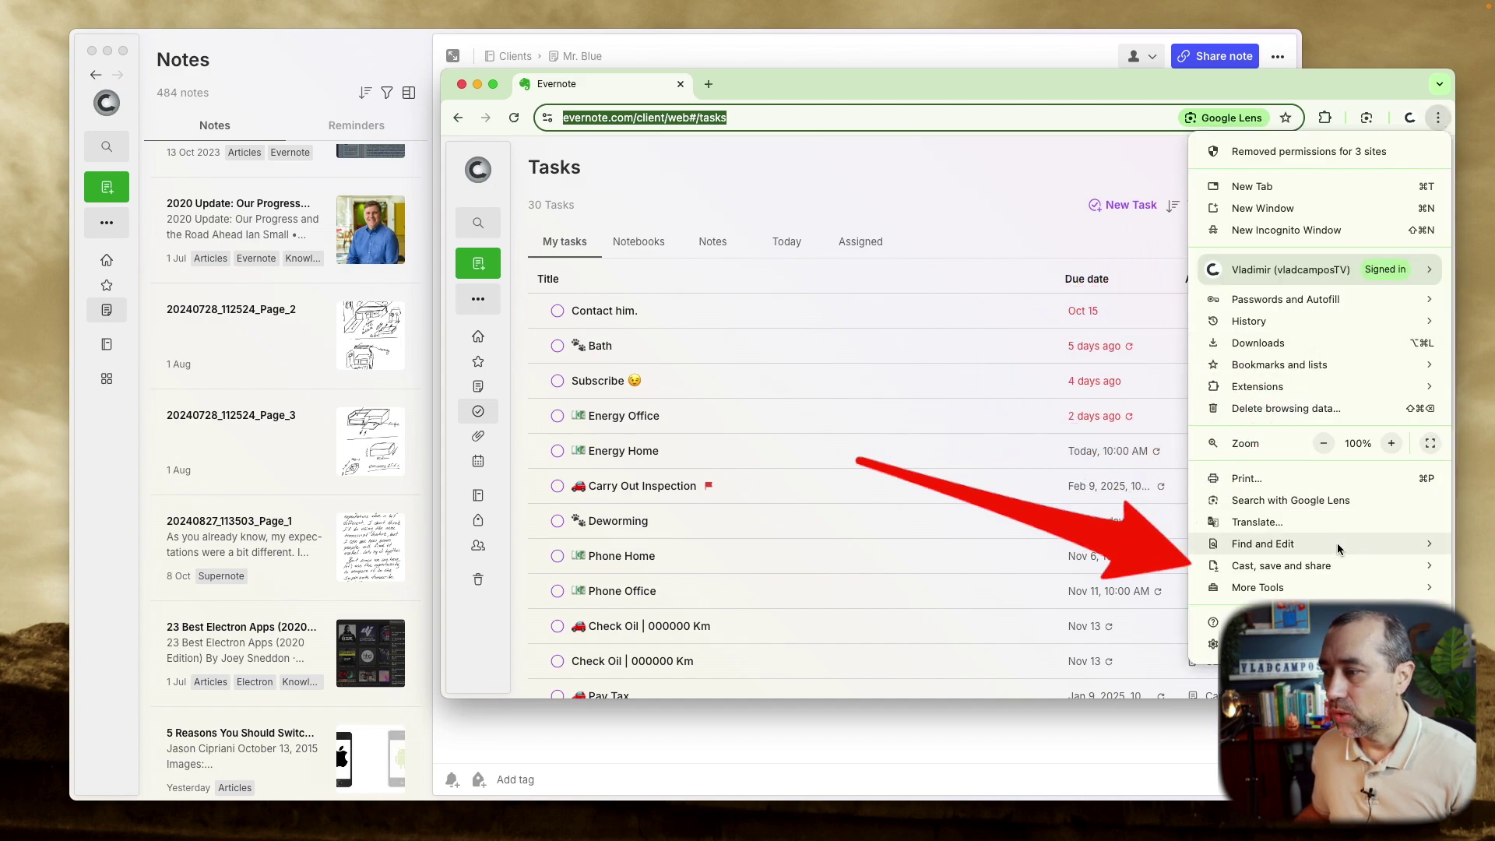
mouse_move(1344, 574)
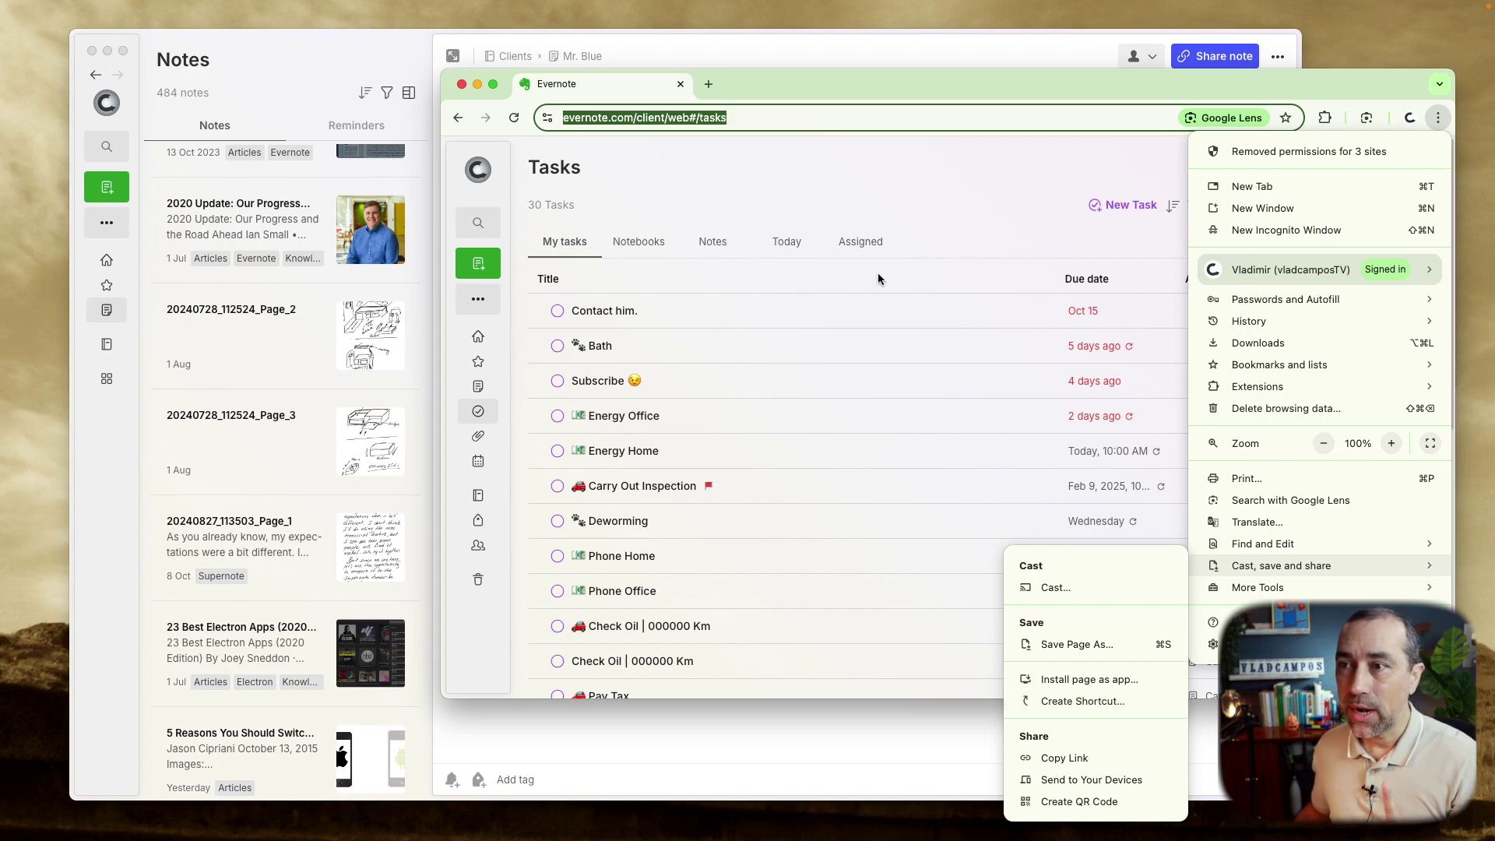
left_click(773, 112)
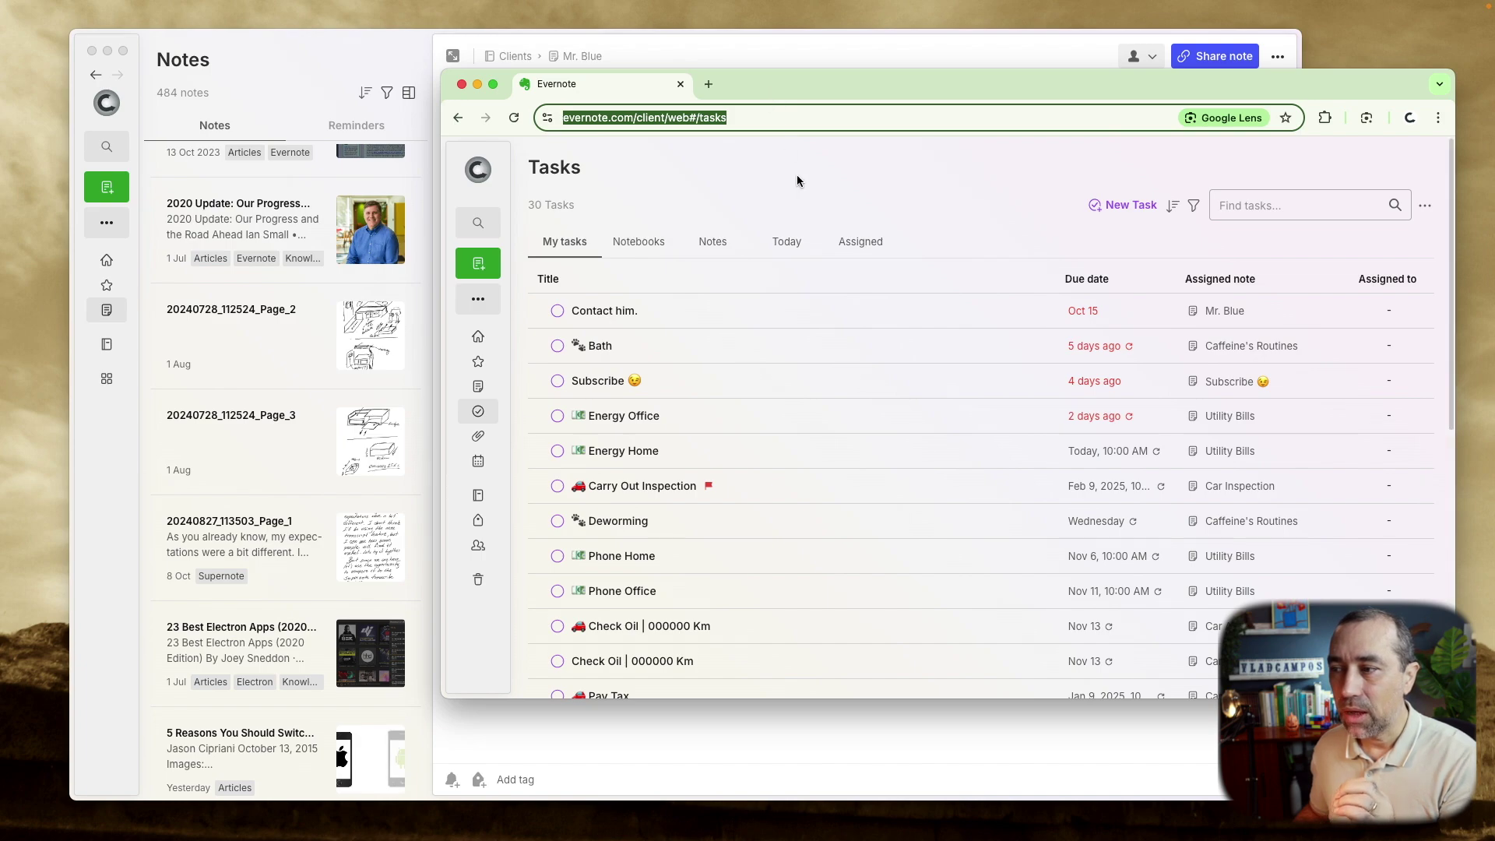
Step: Reveal the Tasks page's full URL, then group the 30 tasks by note
left_click(757, 118)
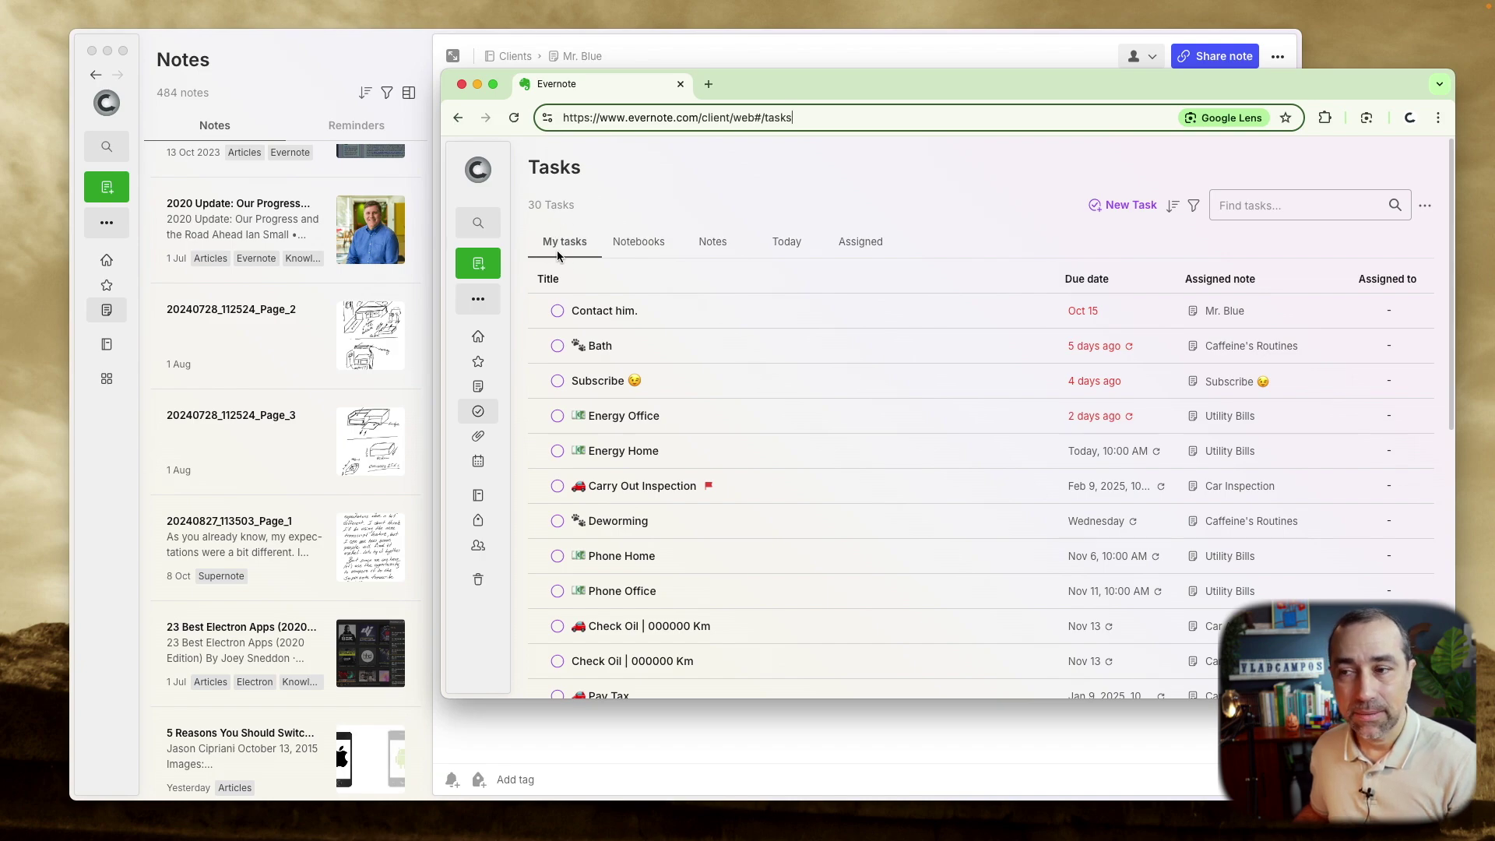
left_click(714, 243)
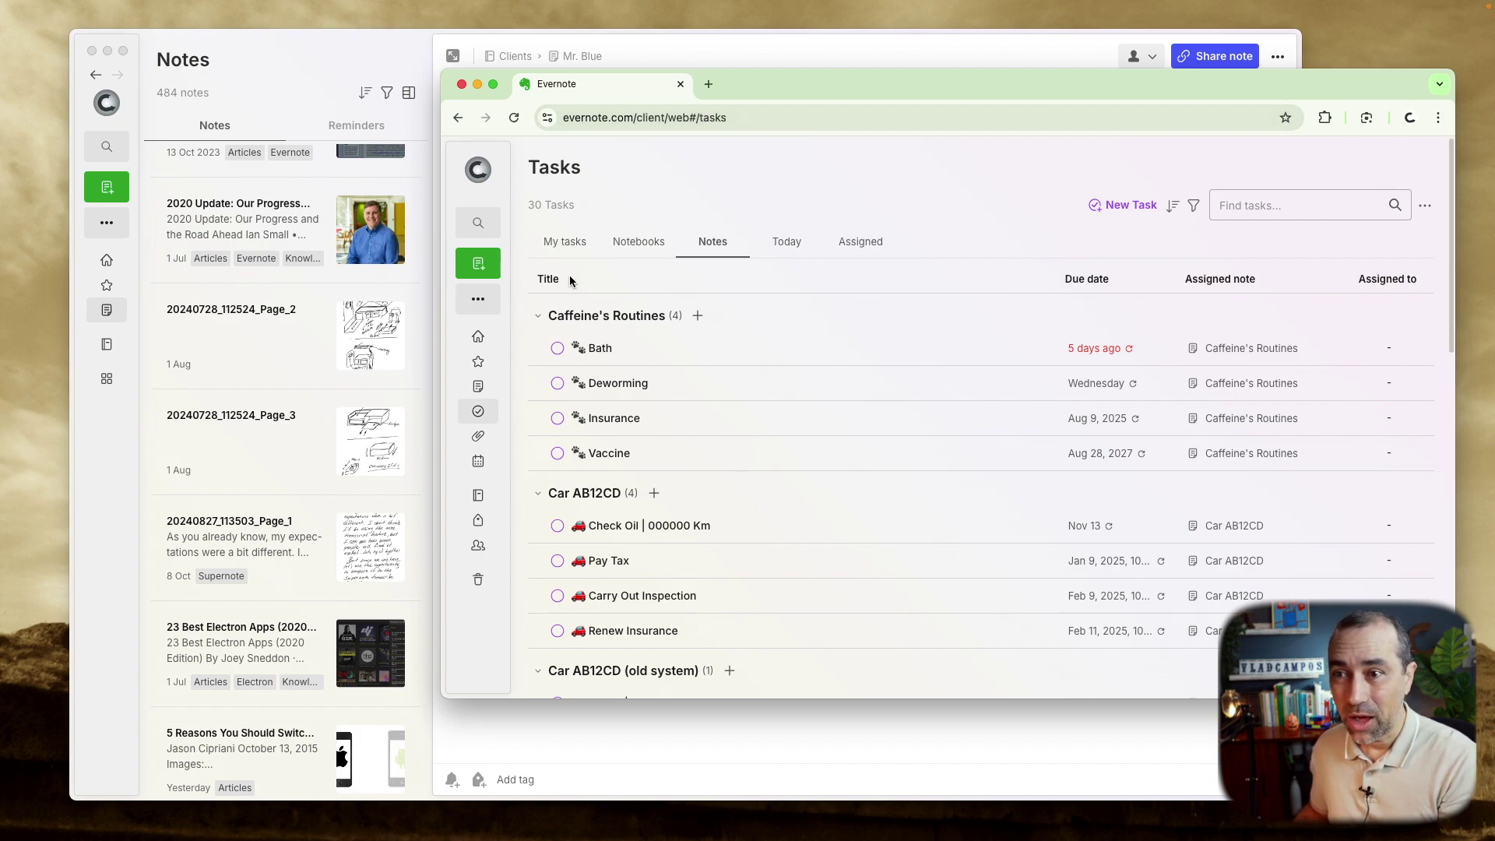
left_click(635, 118)
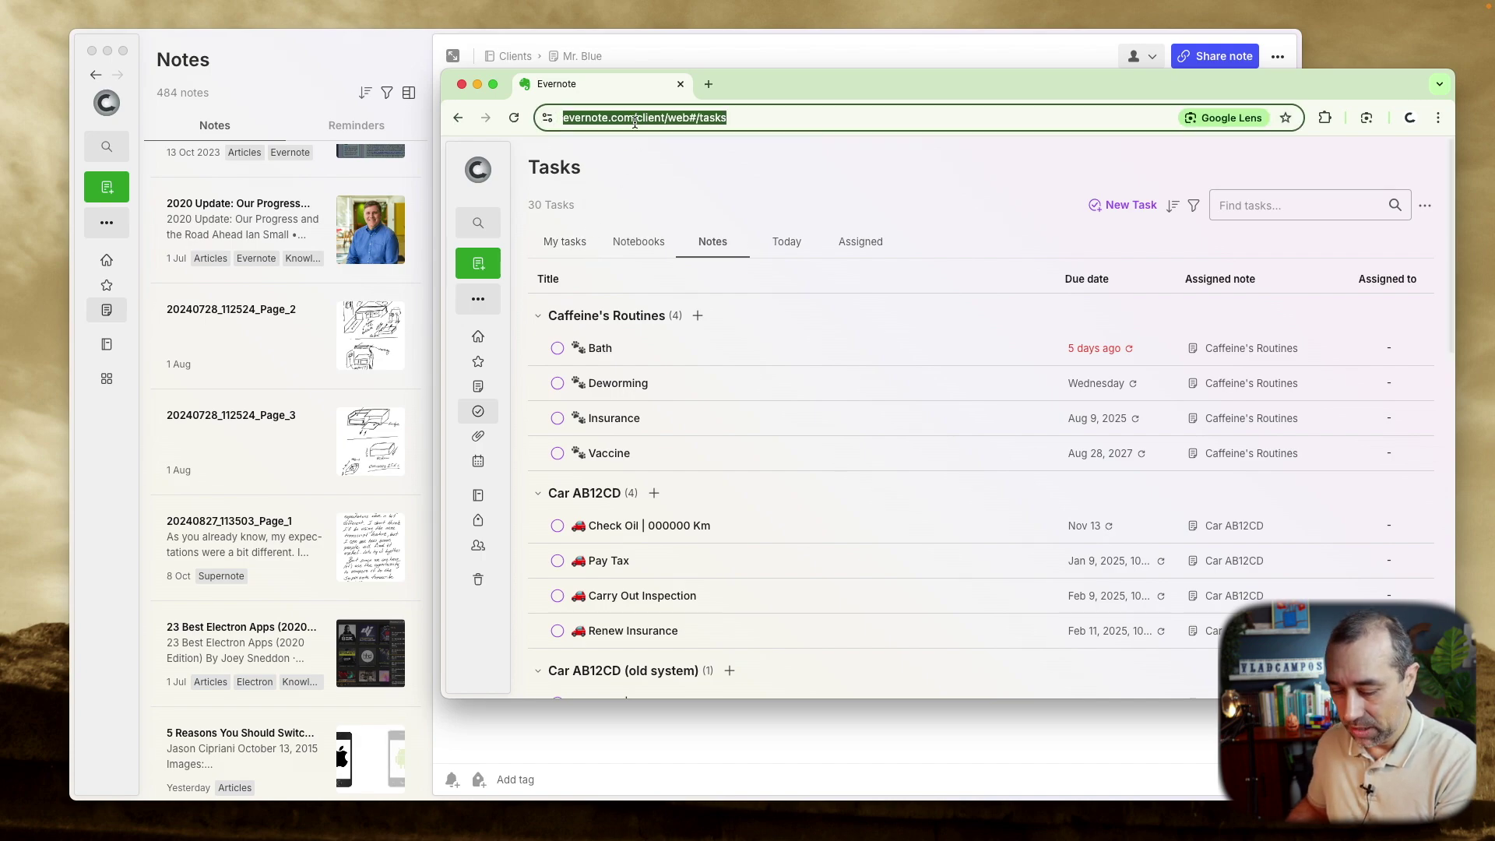
key("super+c")
left_click(708, 84)
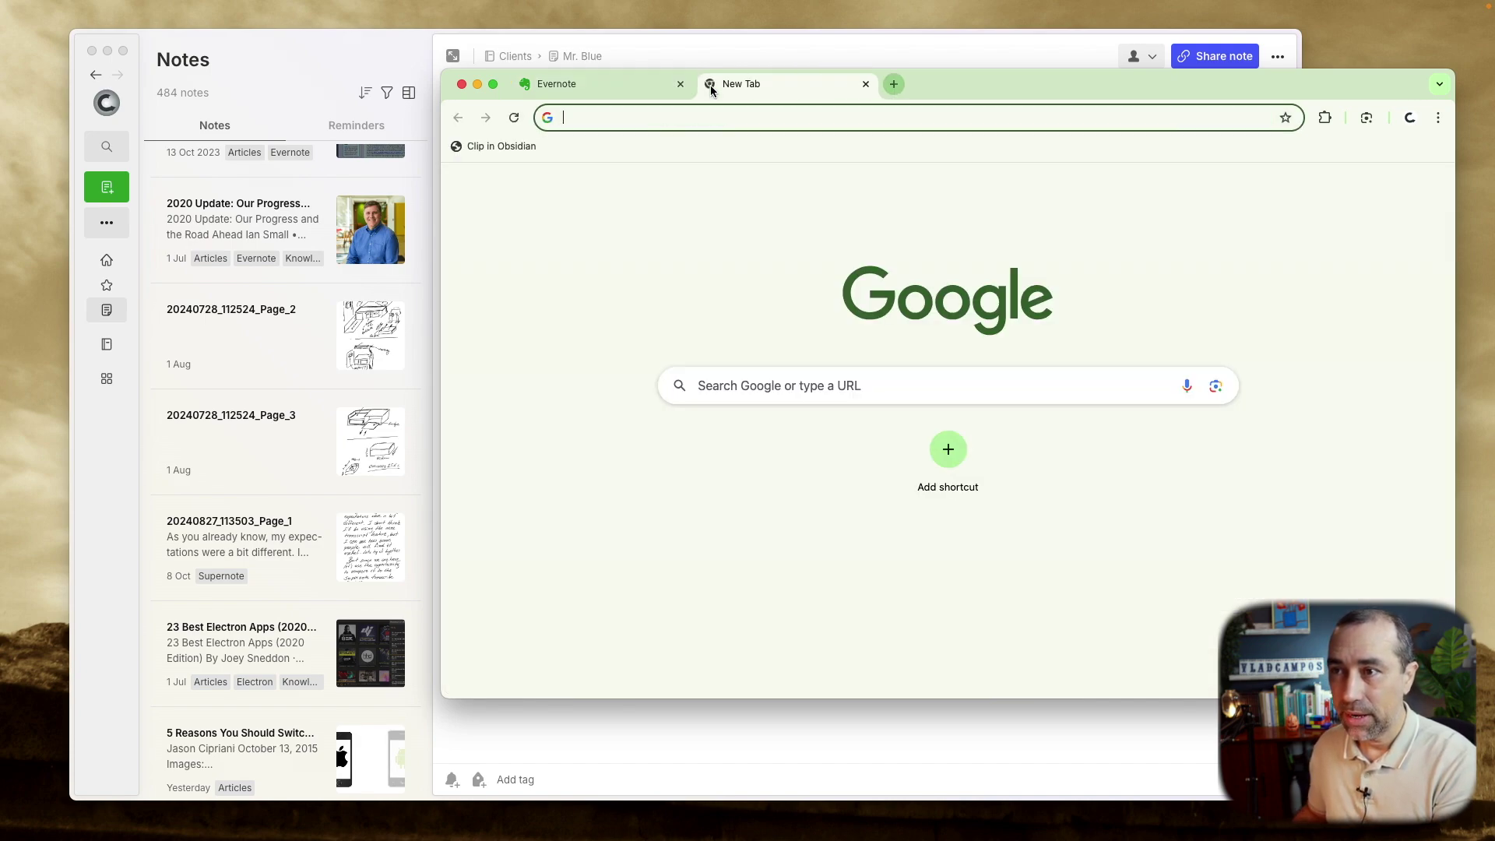
key("super+v")
key("Return")
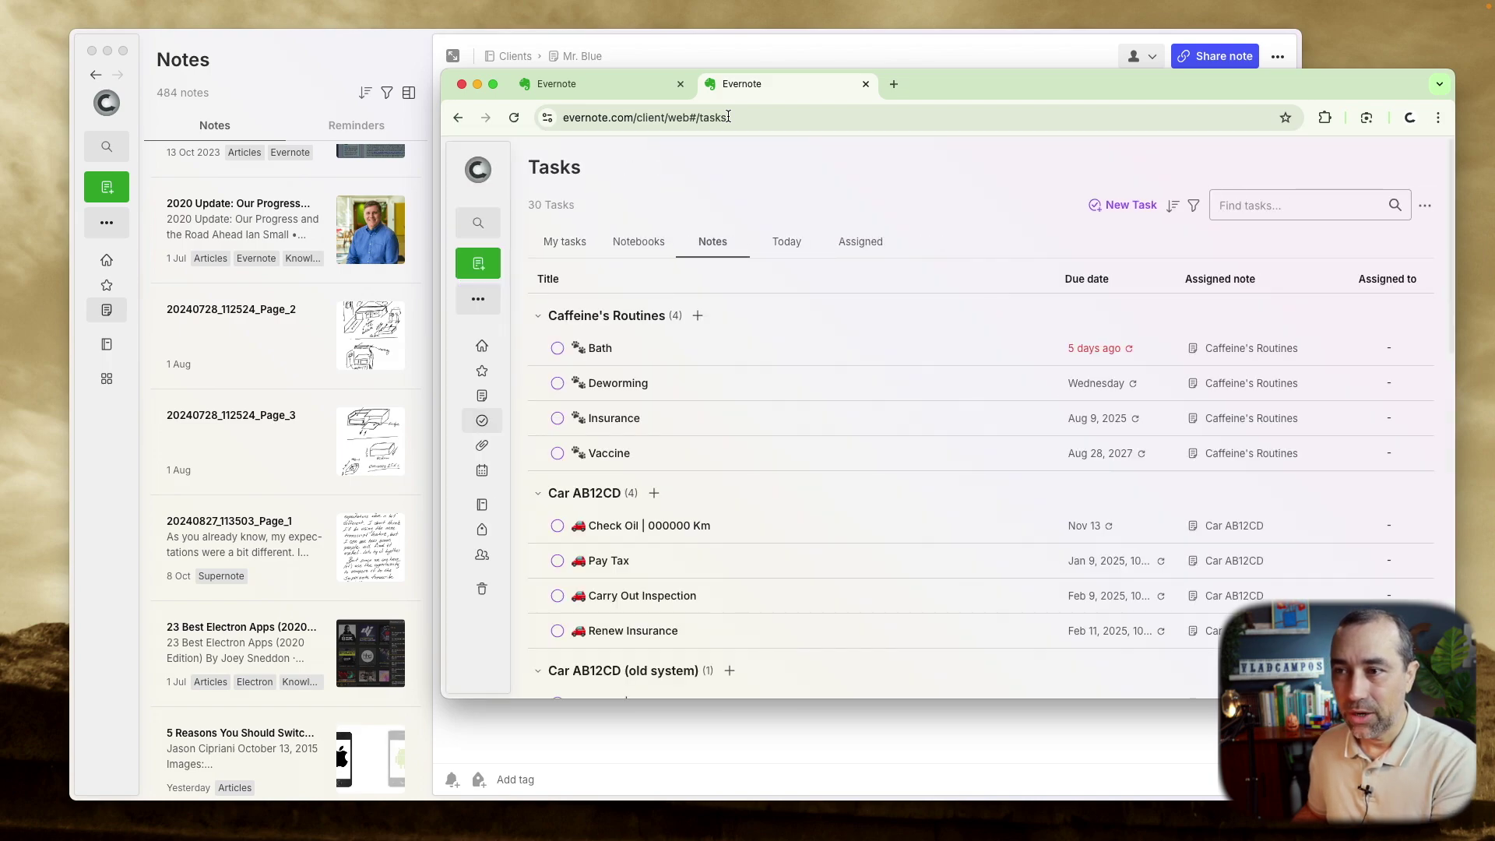
left_click(647, 243)
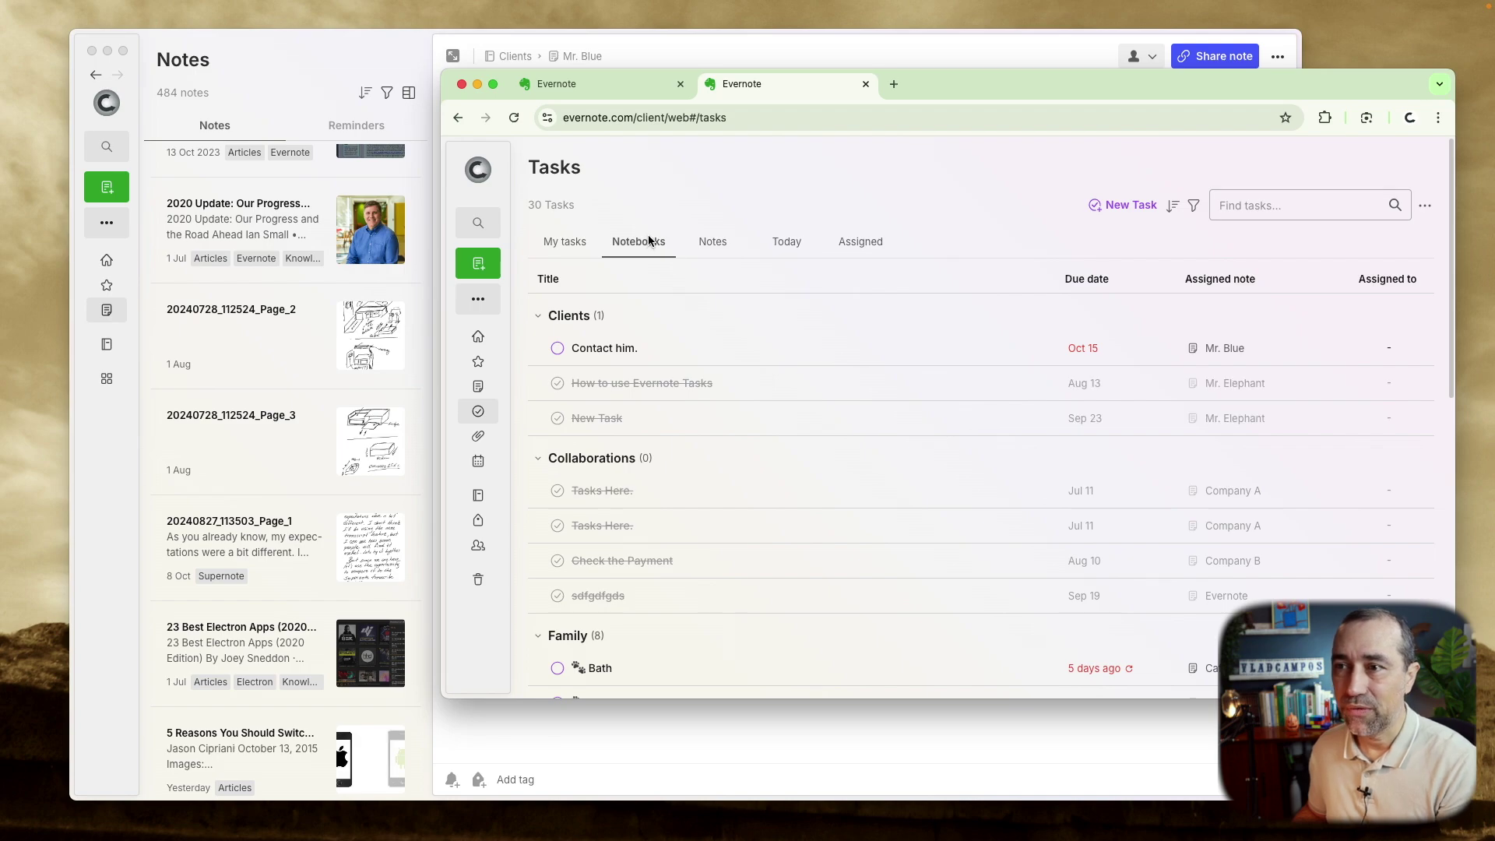
left_click(676, 118)
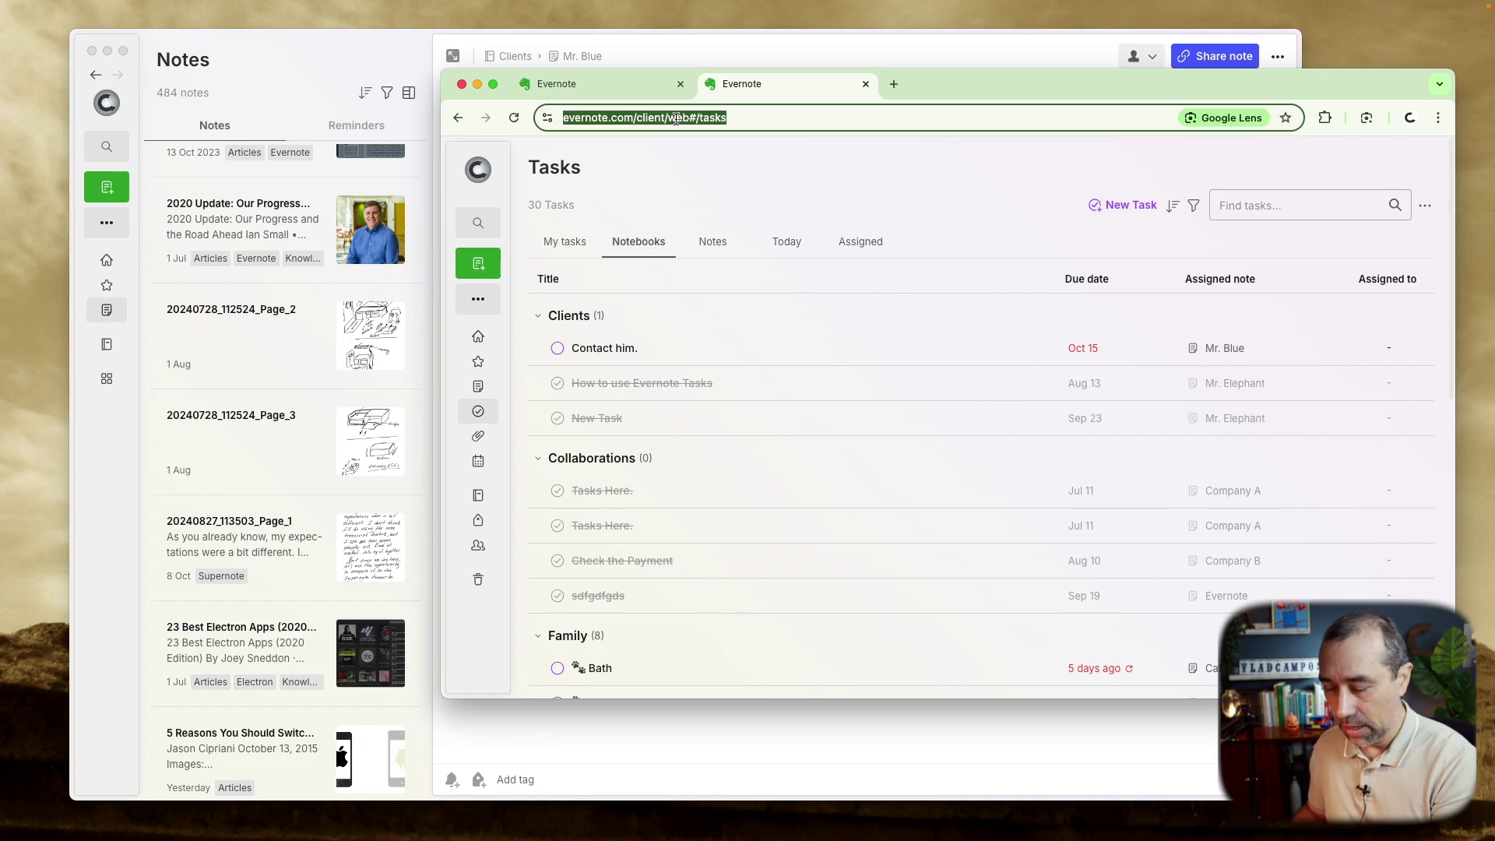
left_click(887, 87)
key("ctrl+v")
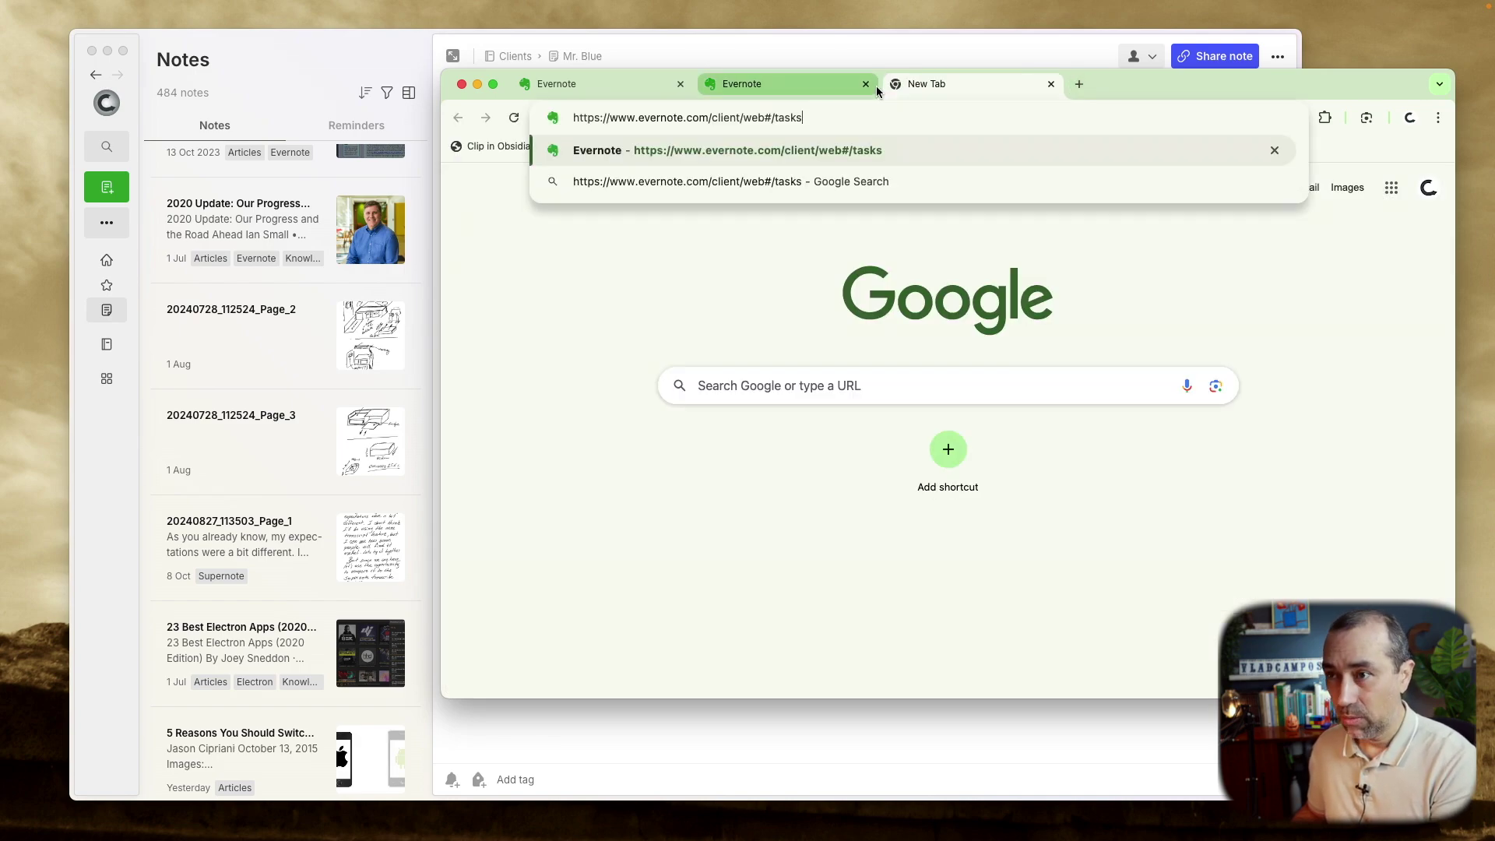
key("Return")
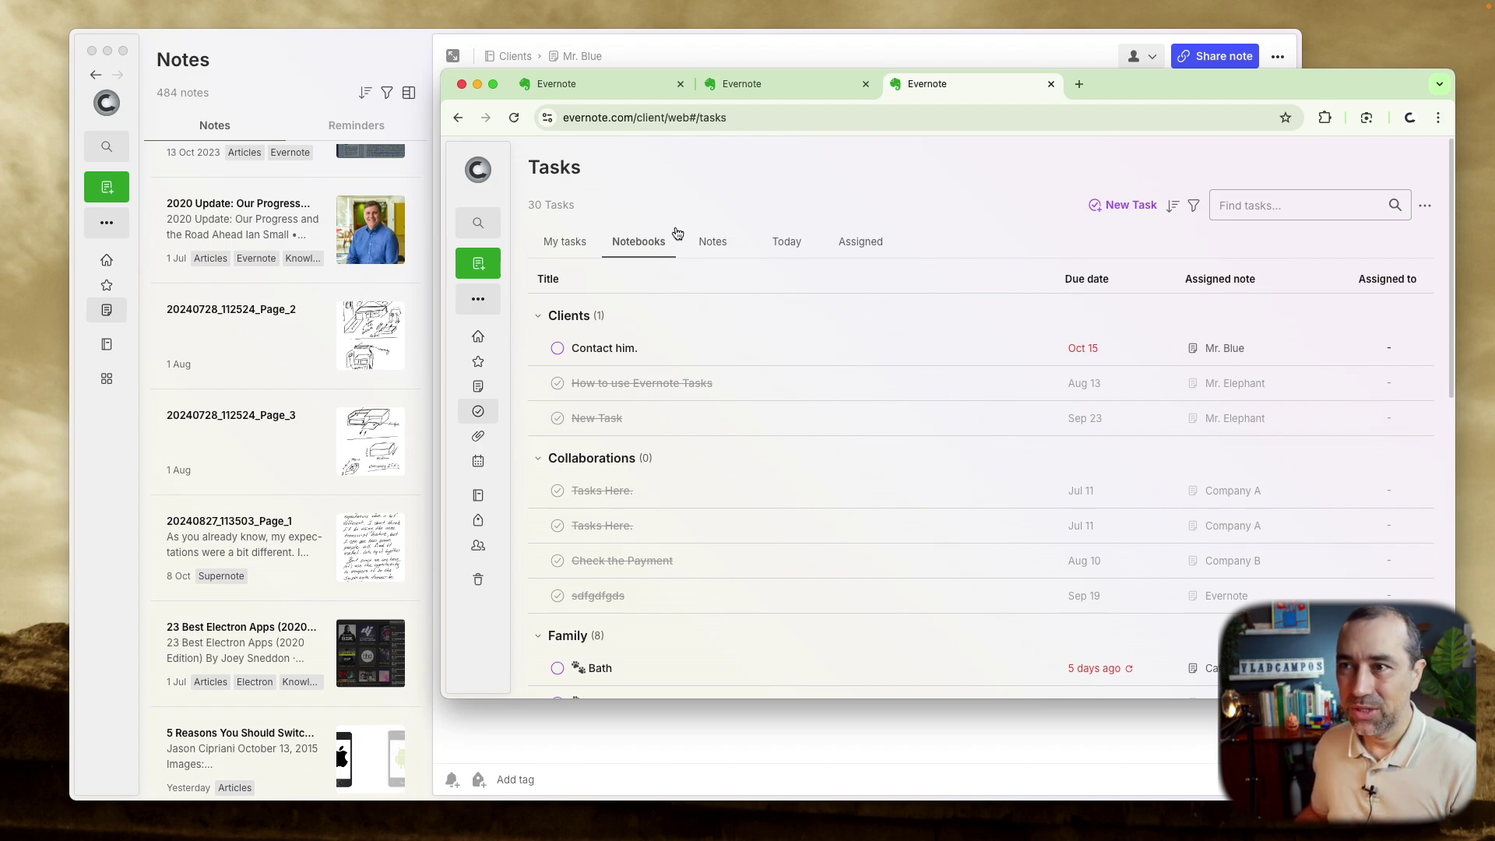
Step: Close the duplicate Evernote tab and compare the desktop note with the browser Tasks page
left_click(1051, 85)
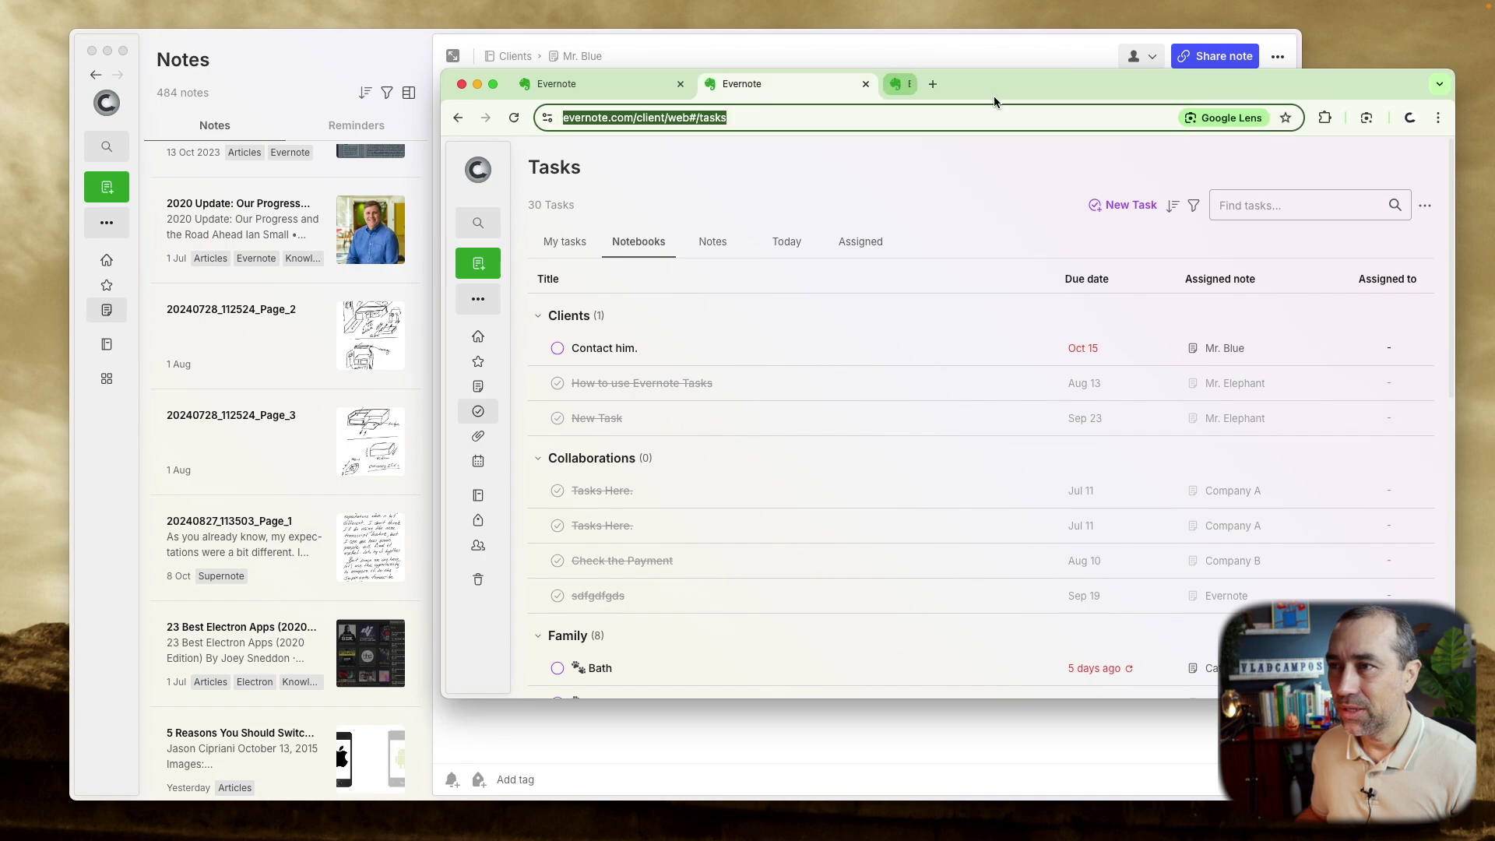
left_click(866, 84)
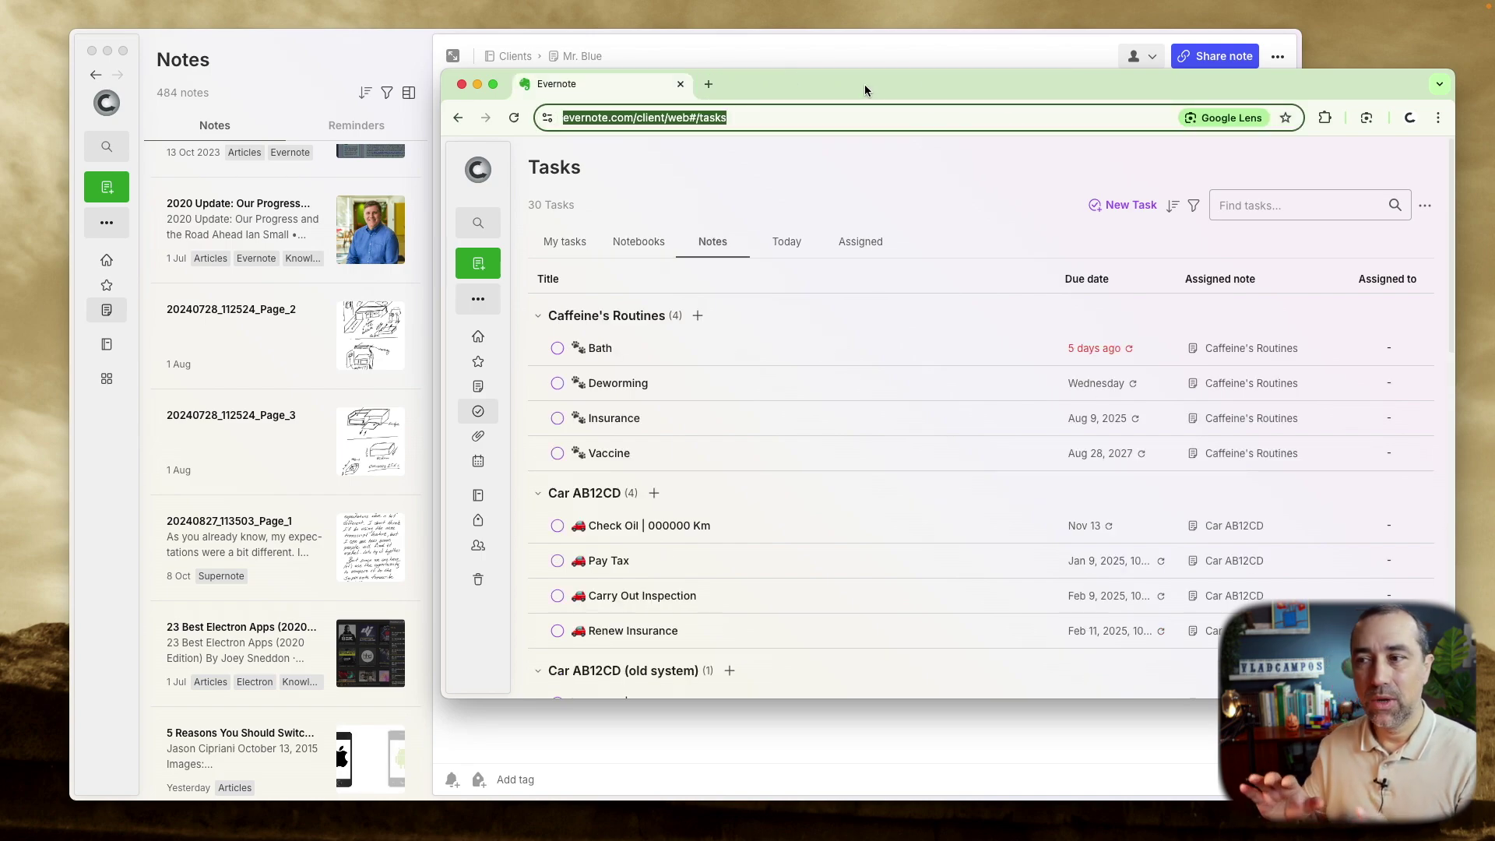
left_click(377, 61)
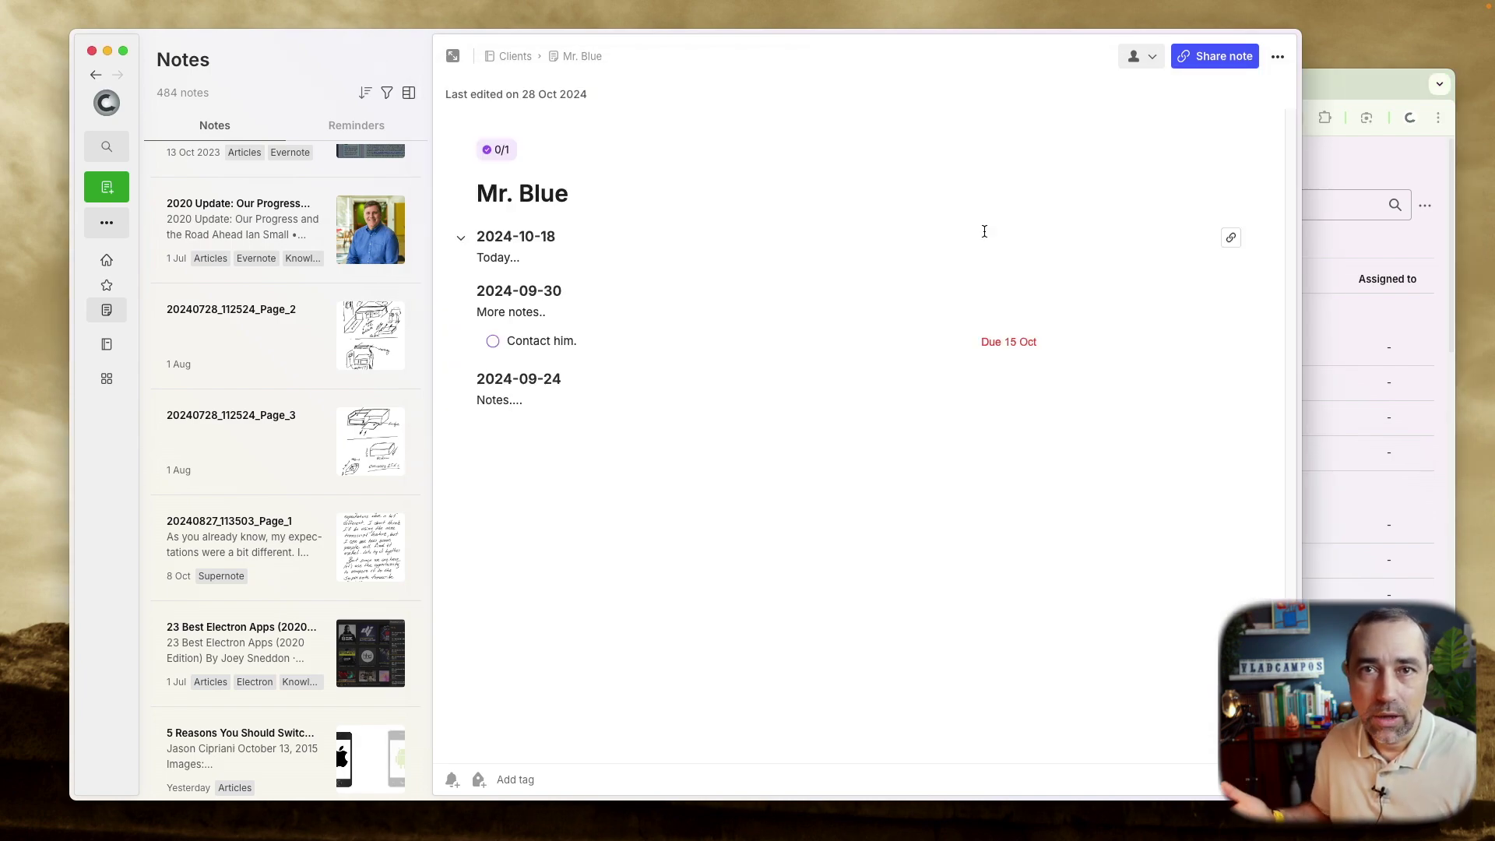
left_click(1334, 77)
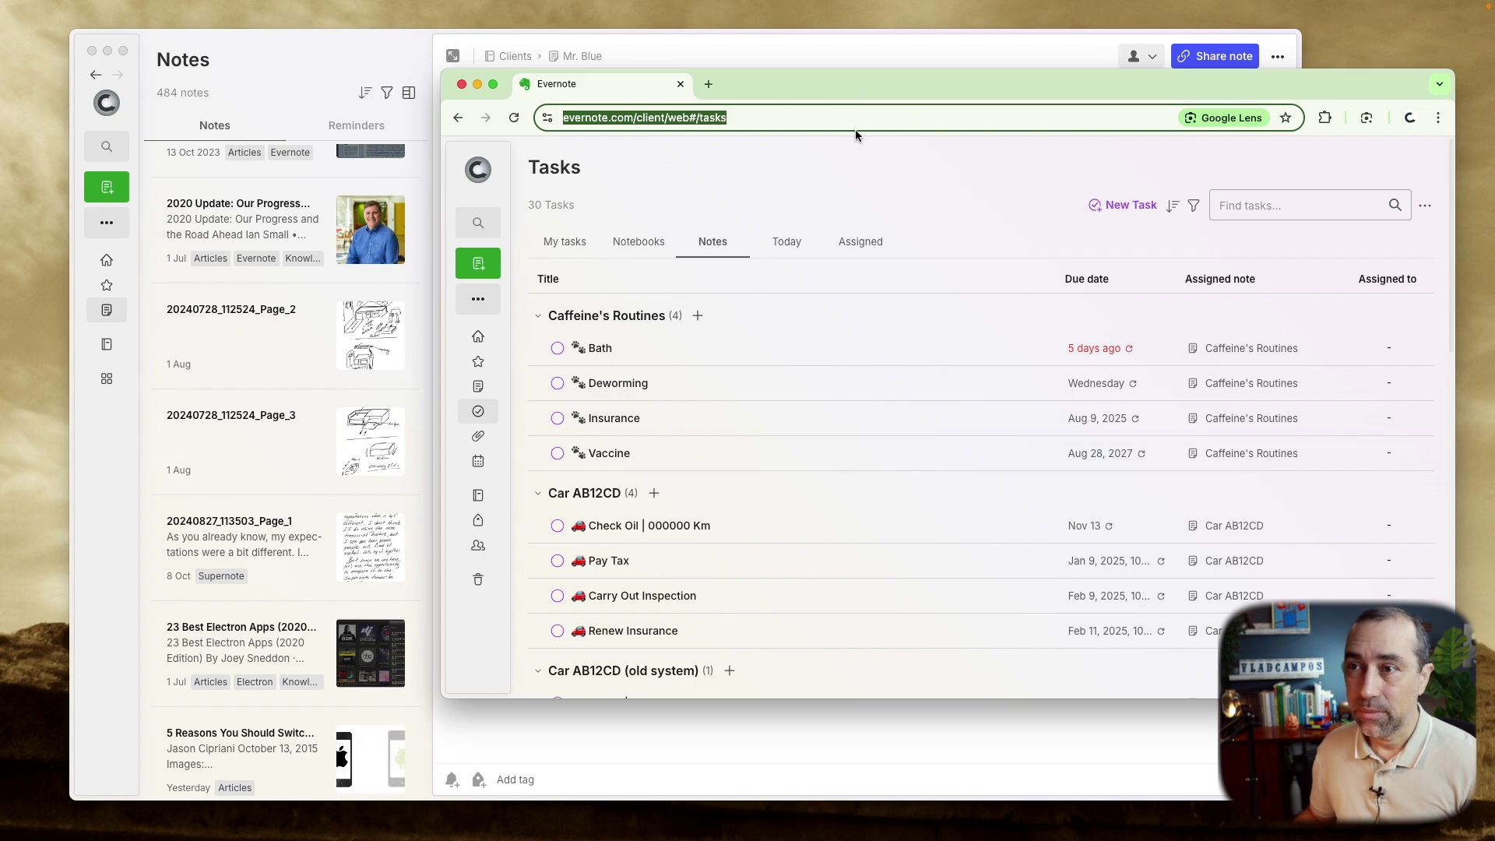
Step: Tile the note left and Tasks page right, widen the note pane, and group tasks by notebook
left_click(765, 59)
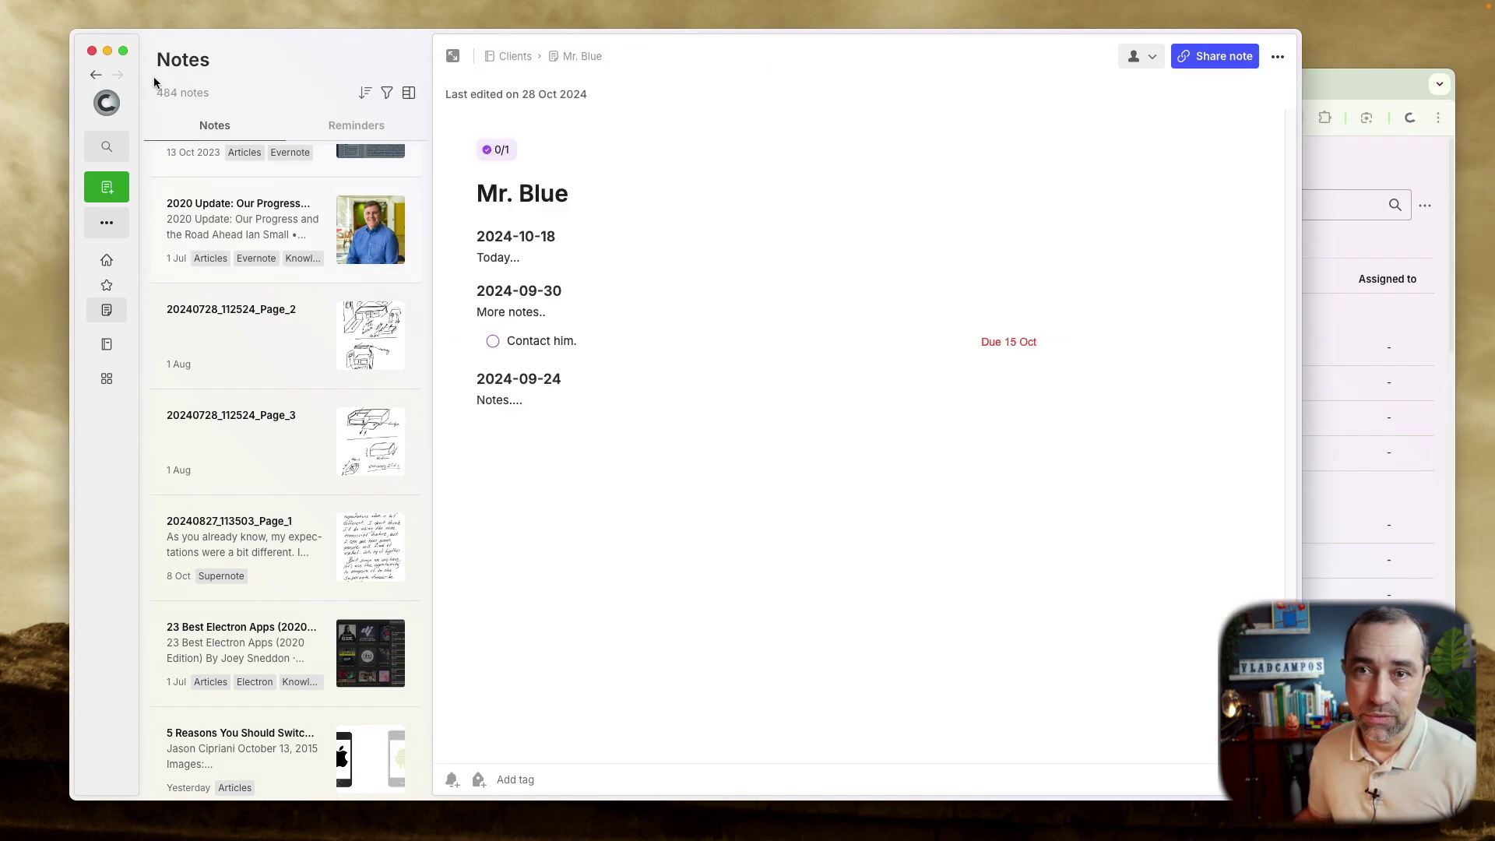
mouse_move(120, 48)
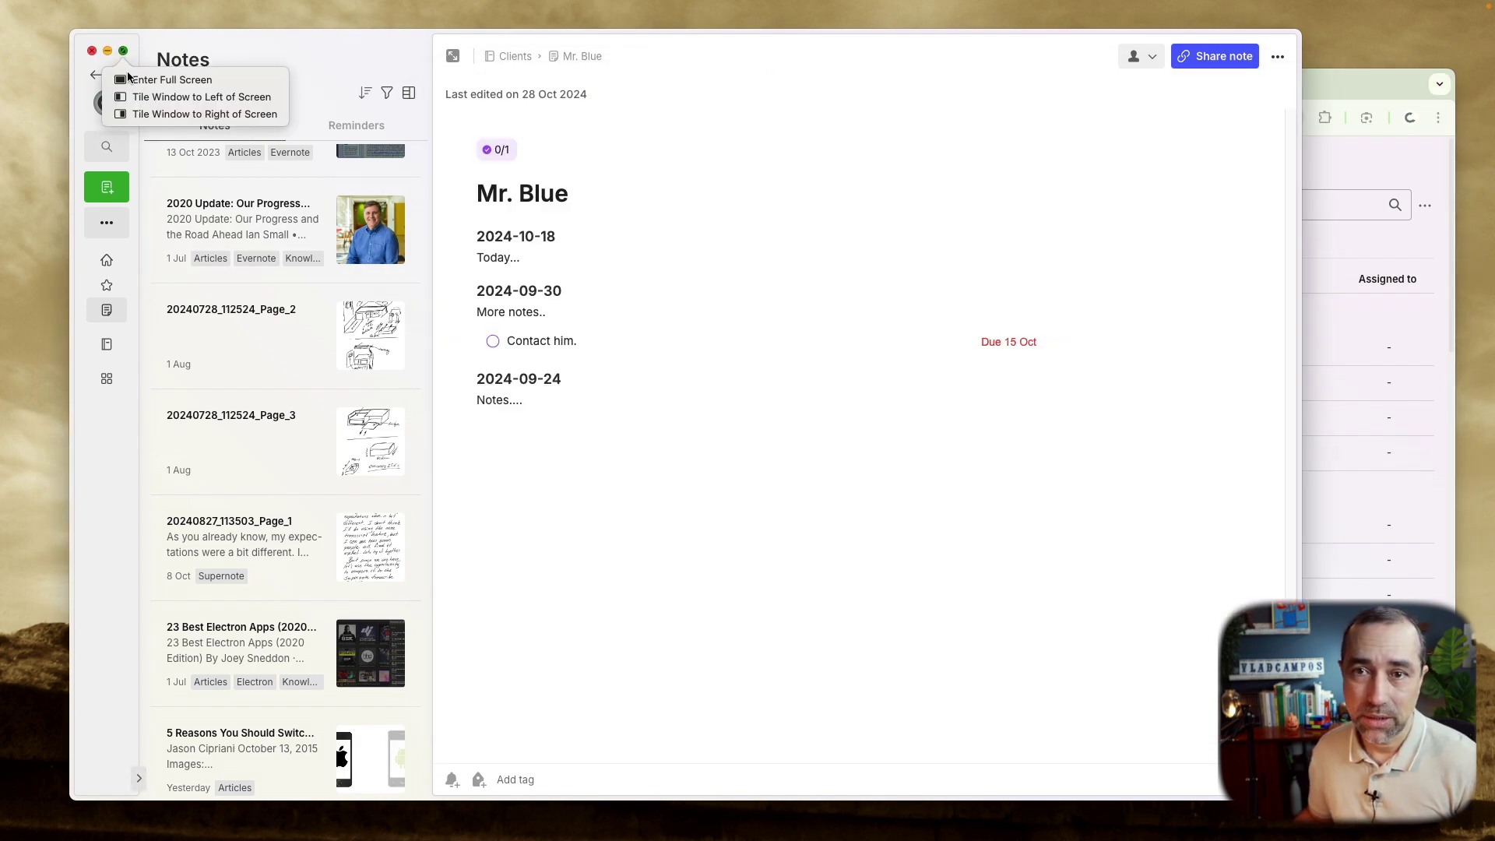
left_click(131, 97)
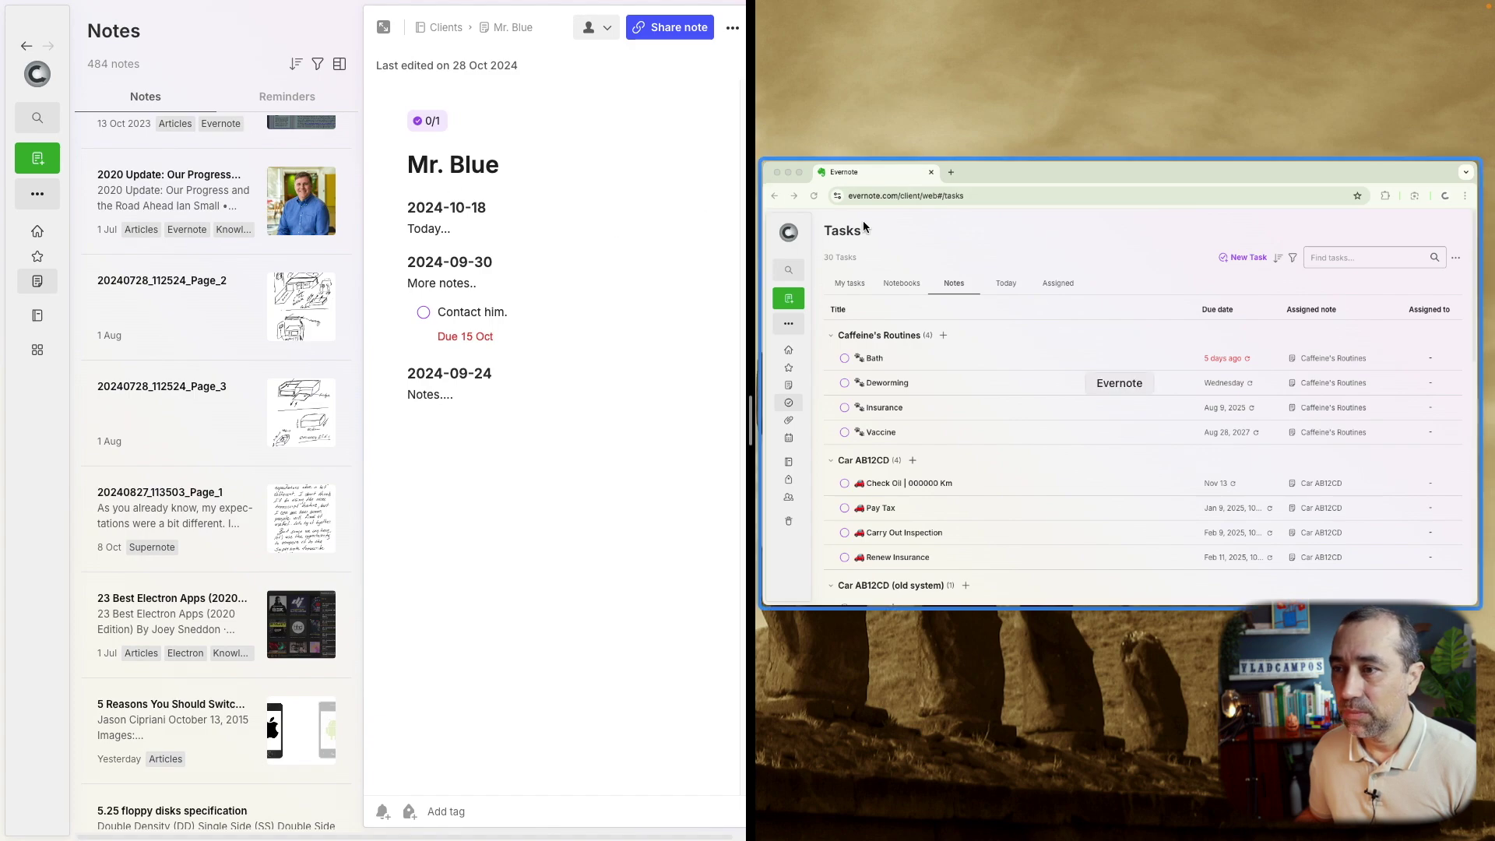
left_click(1106, 373)
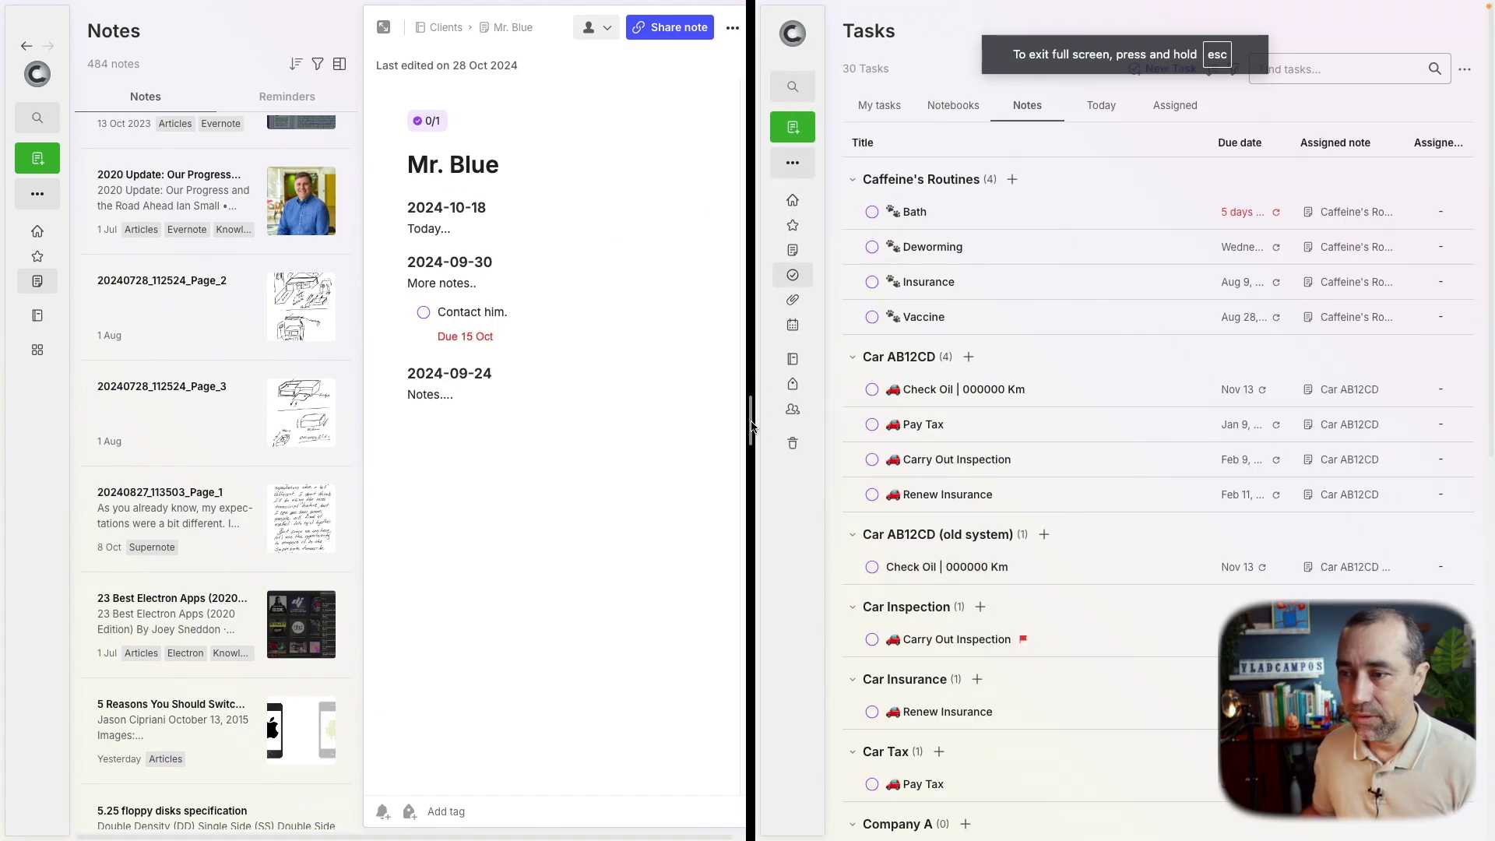
left_click_drag(753, 427, 924, 424)
left_click(1130, 105)
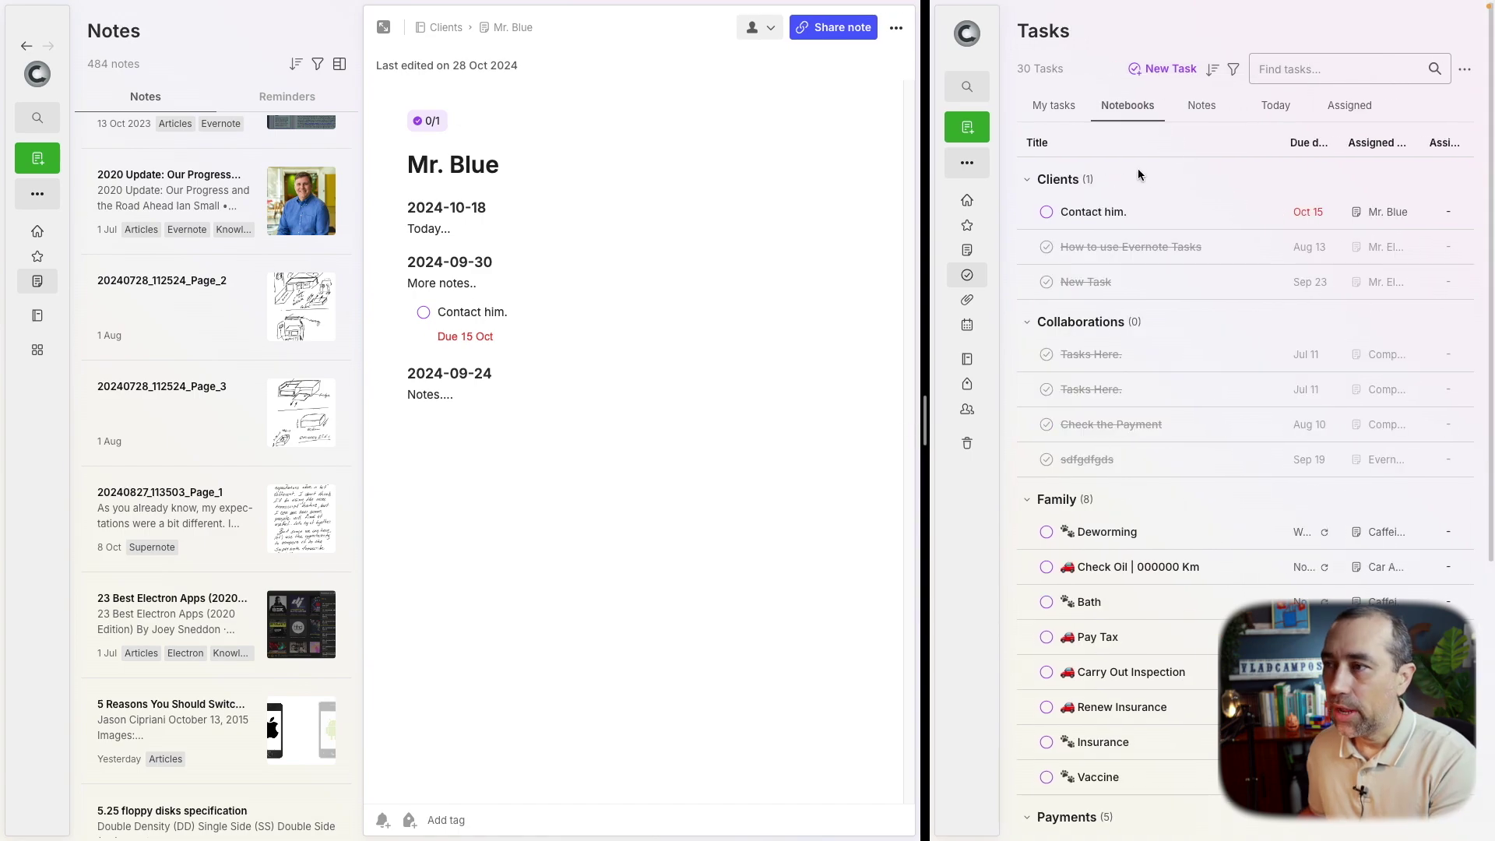
Step: In My tasks, check off 'Contact him.' and scroll to find it among completed tasks
left_click(1050, 104)
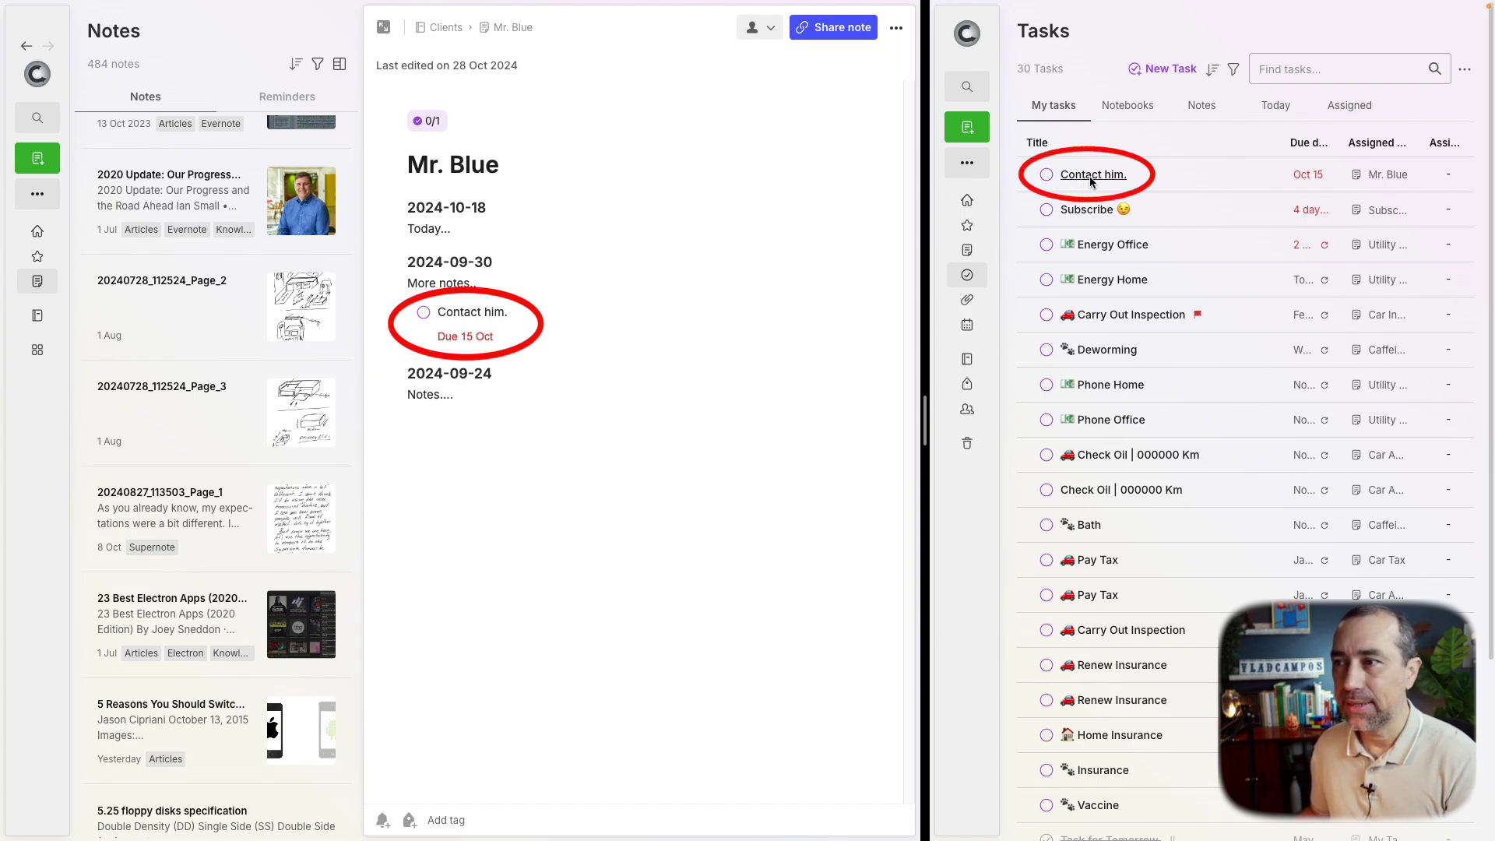
left_click(1047, 174)
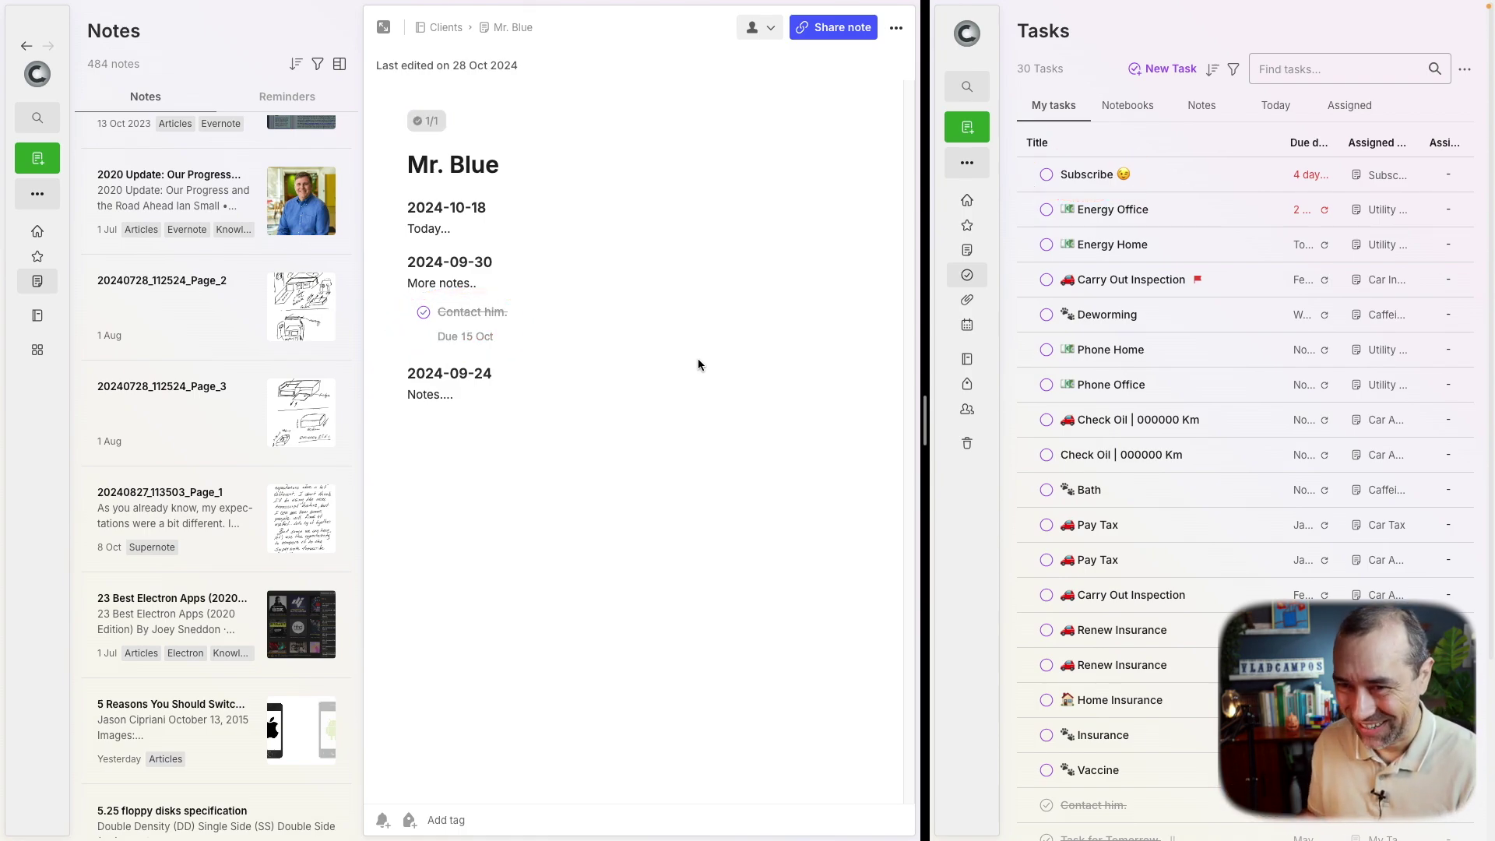
scroll(1161, 437, "down", 3)
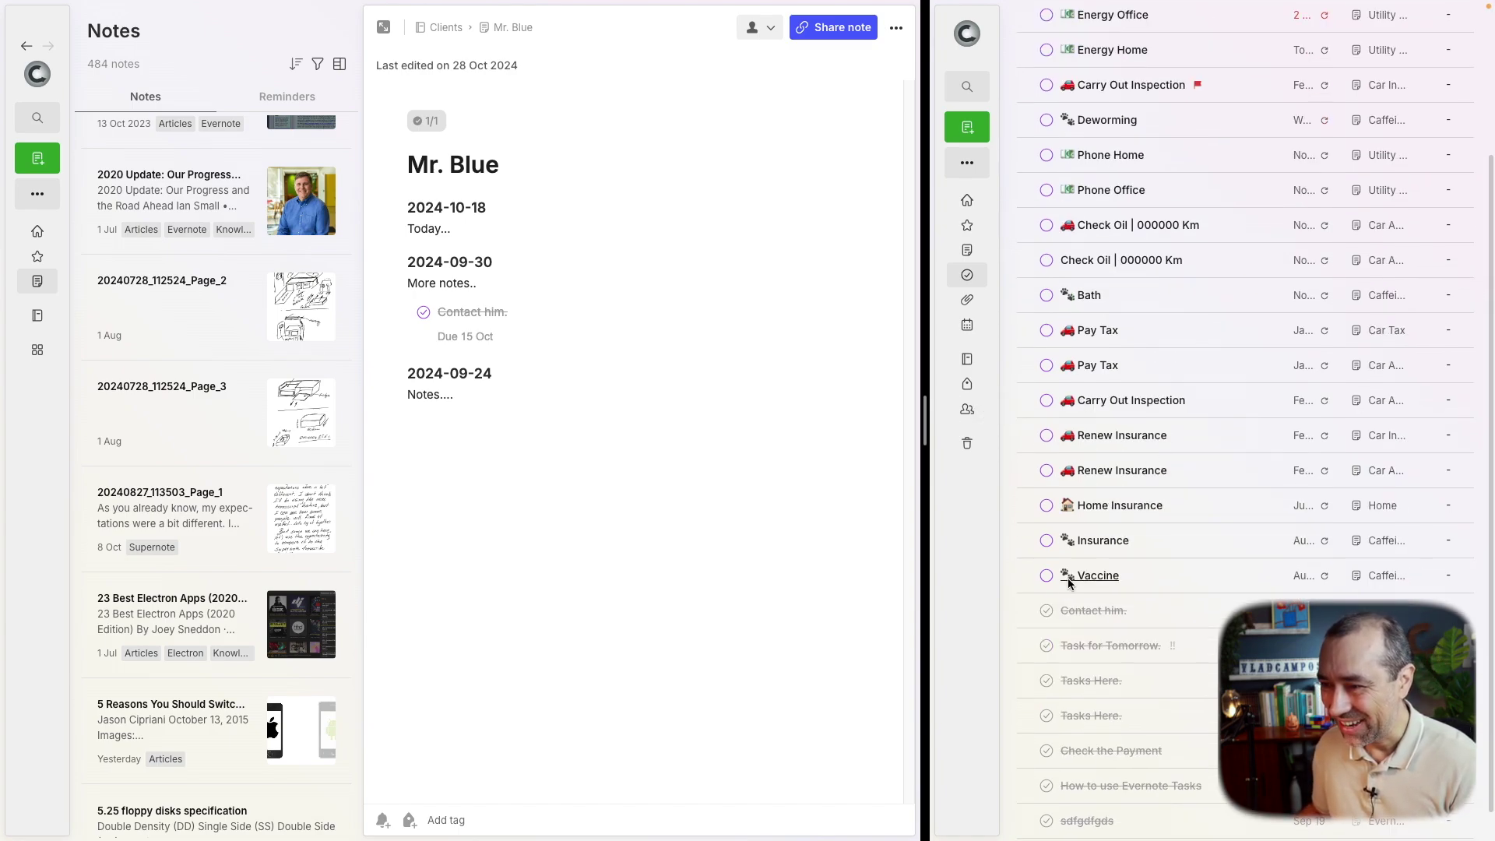
scroll(1105, 545, "up", 3)
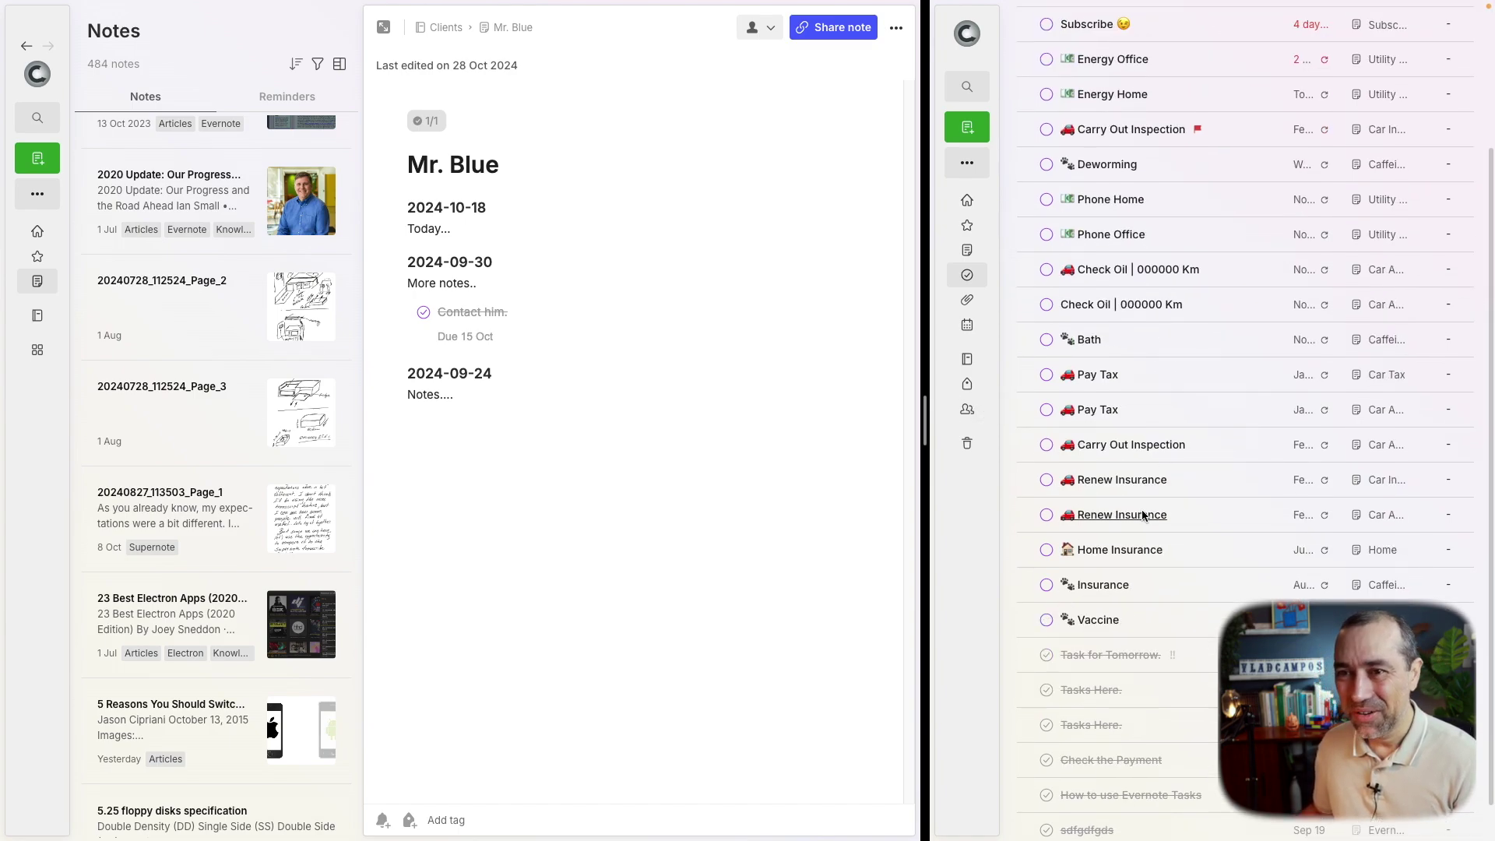